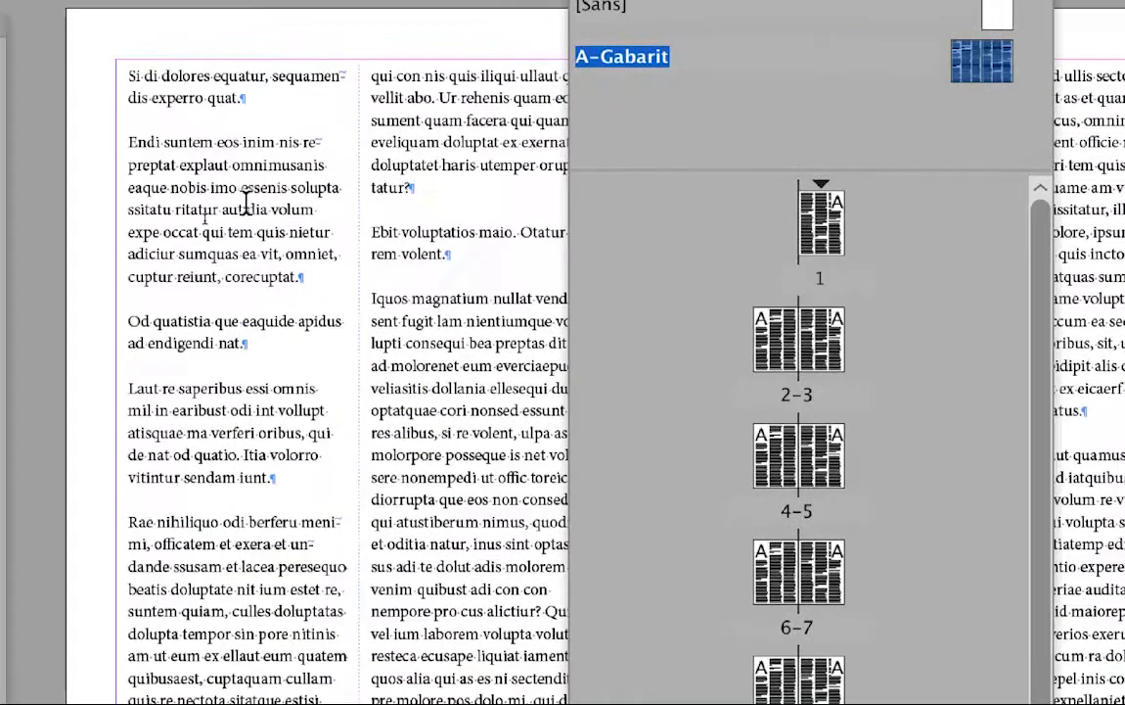
Step: Delete all the text in the threaded column frames of the A-Gabarit master and switch to the Selection tool
left_click(362, 203)
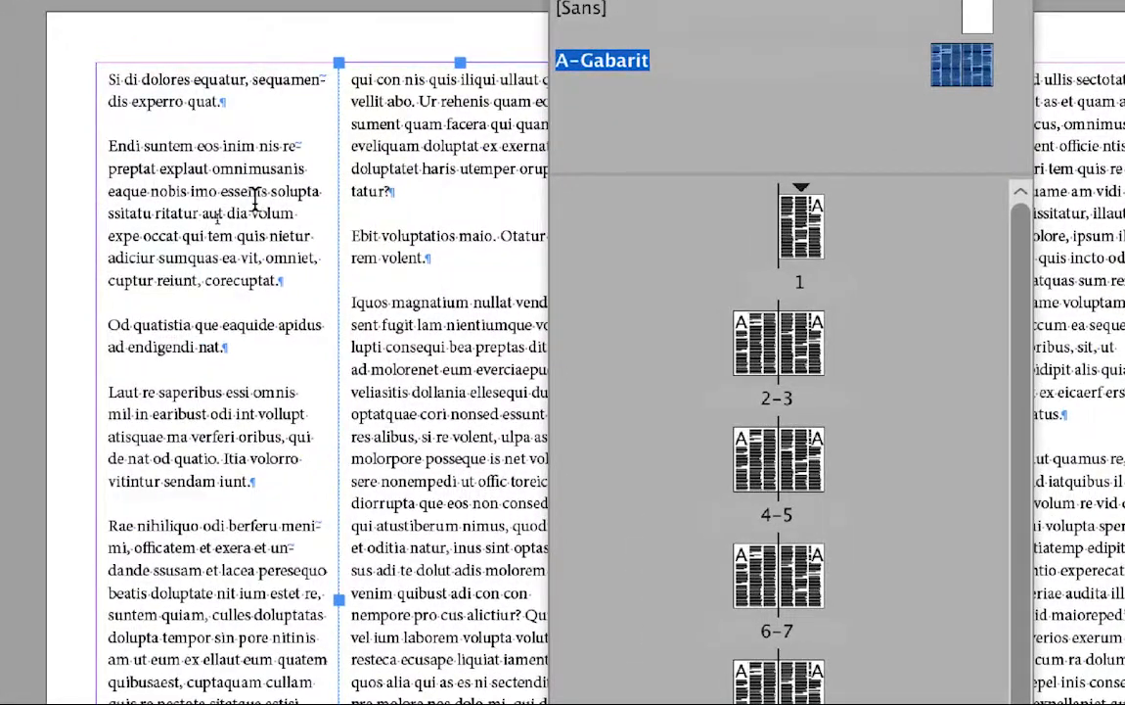
left_click(262, 214)
key("super+a")
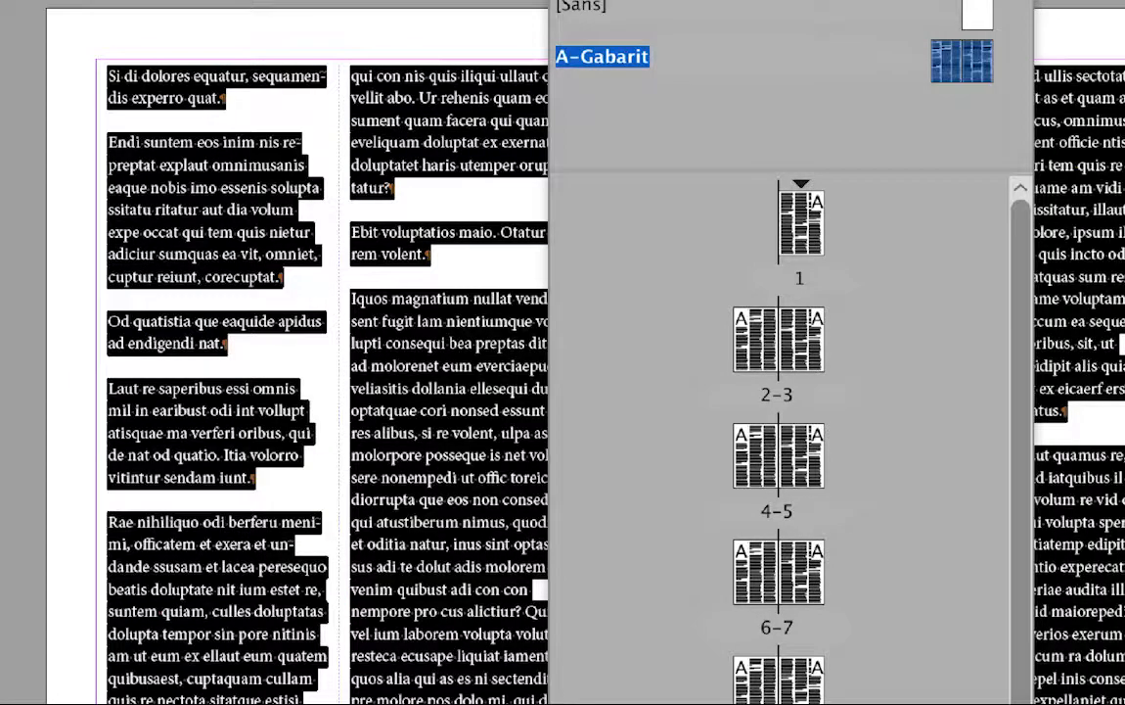
key("BackSpace")
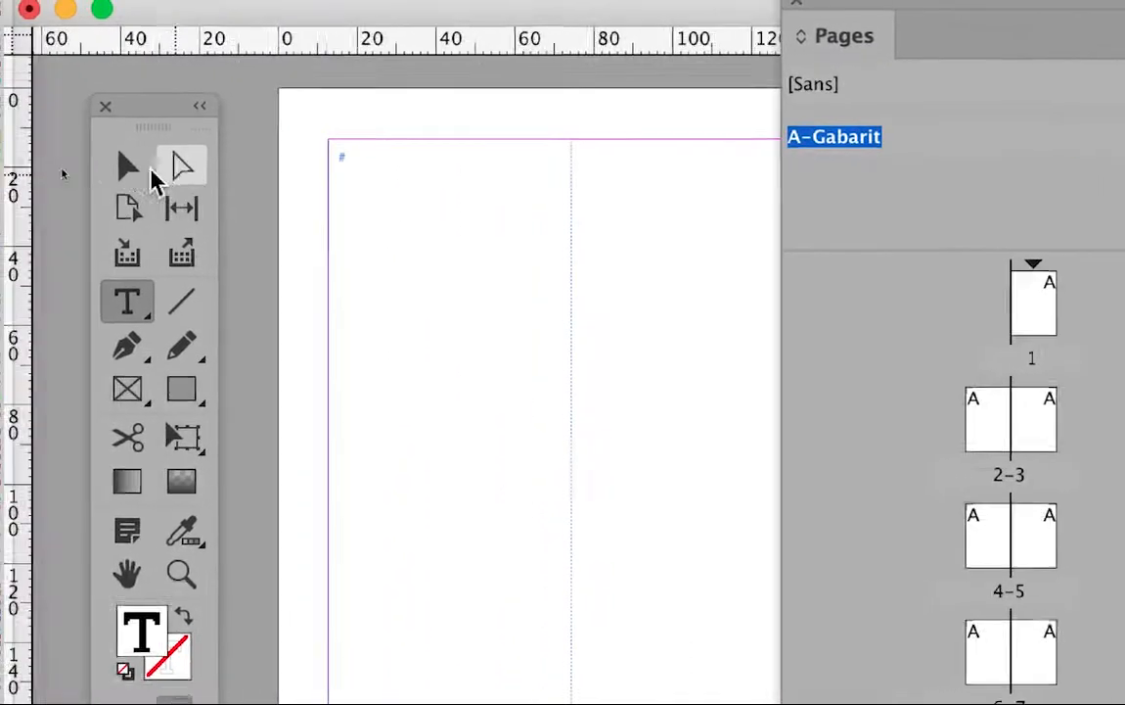
left_click(146, 174)
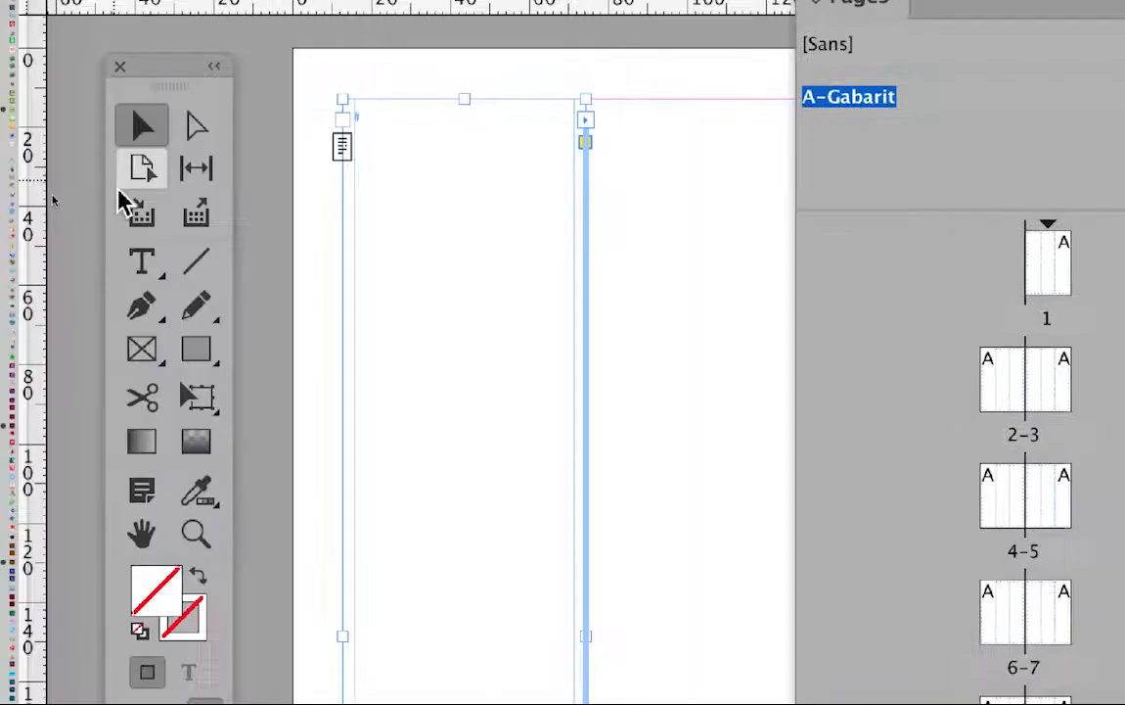
left_click(127, 217)
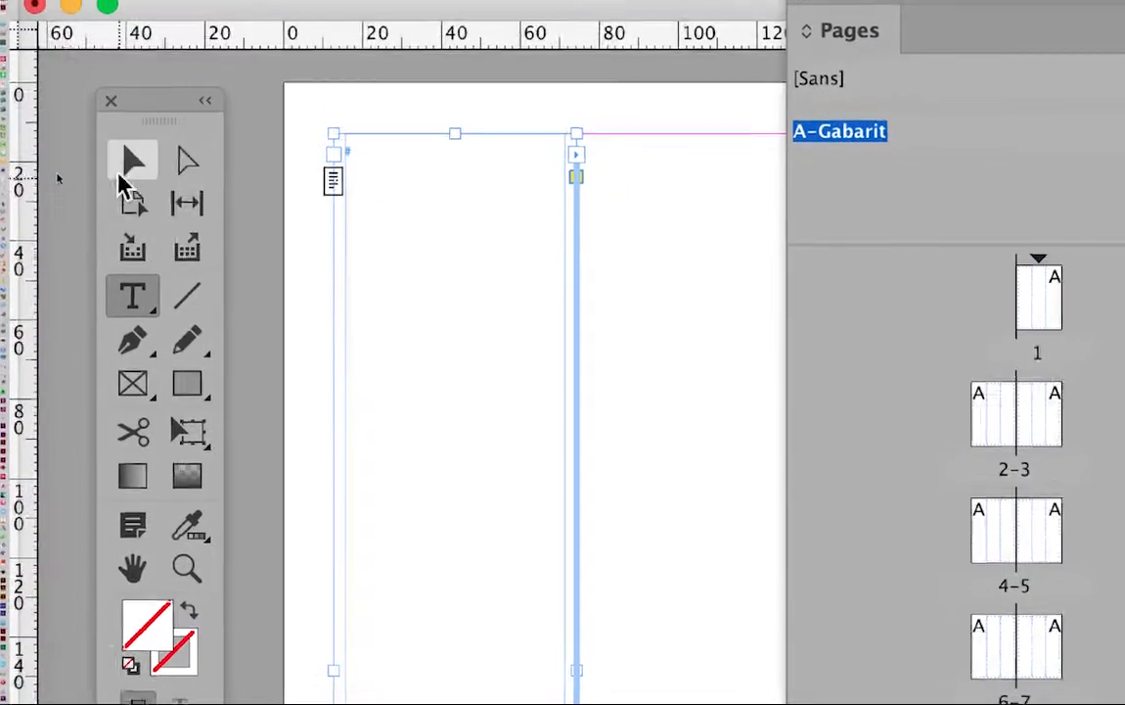
left_click(121, 172)
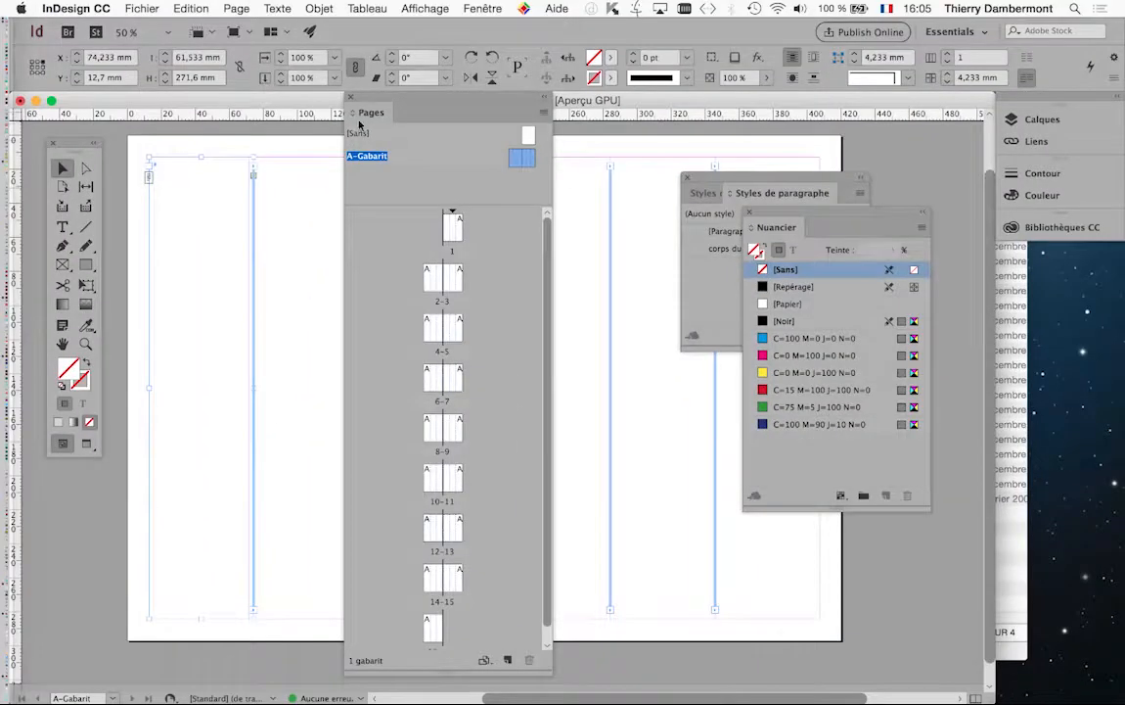
Step: Move the Pages panel clear of the layout and go to page 1 of the document
left_click_drag(399, 101, 678, 120)
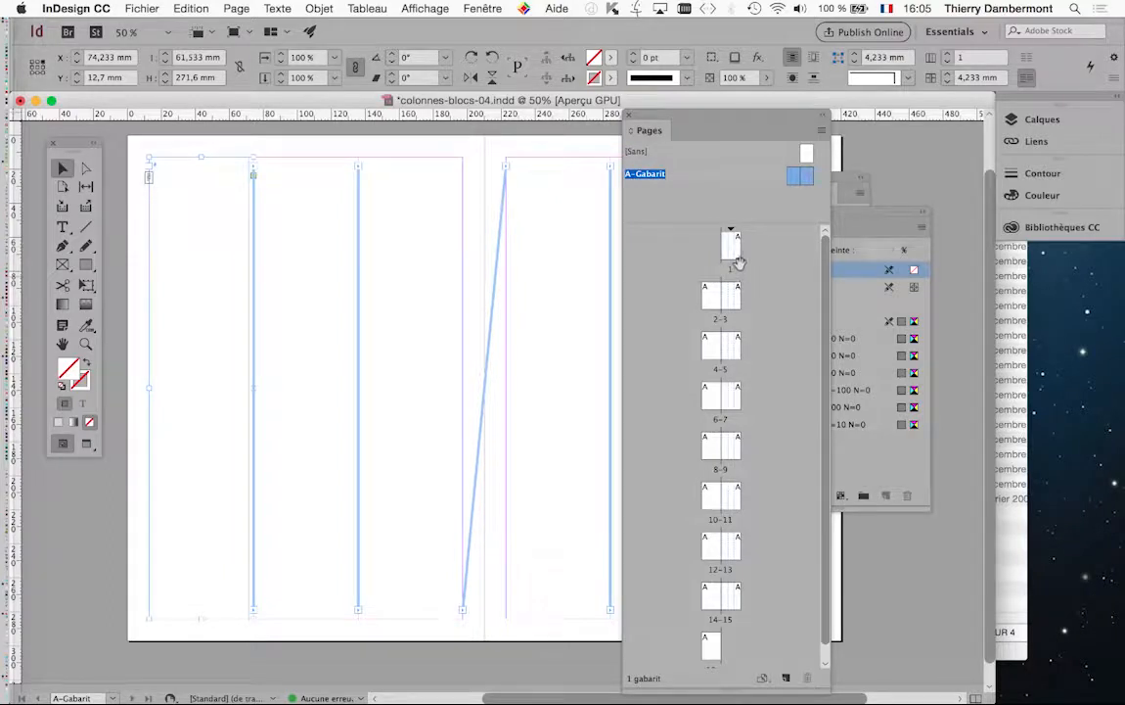
left_click_drag(699, 120, 865, 107)
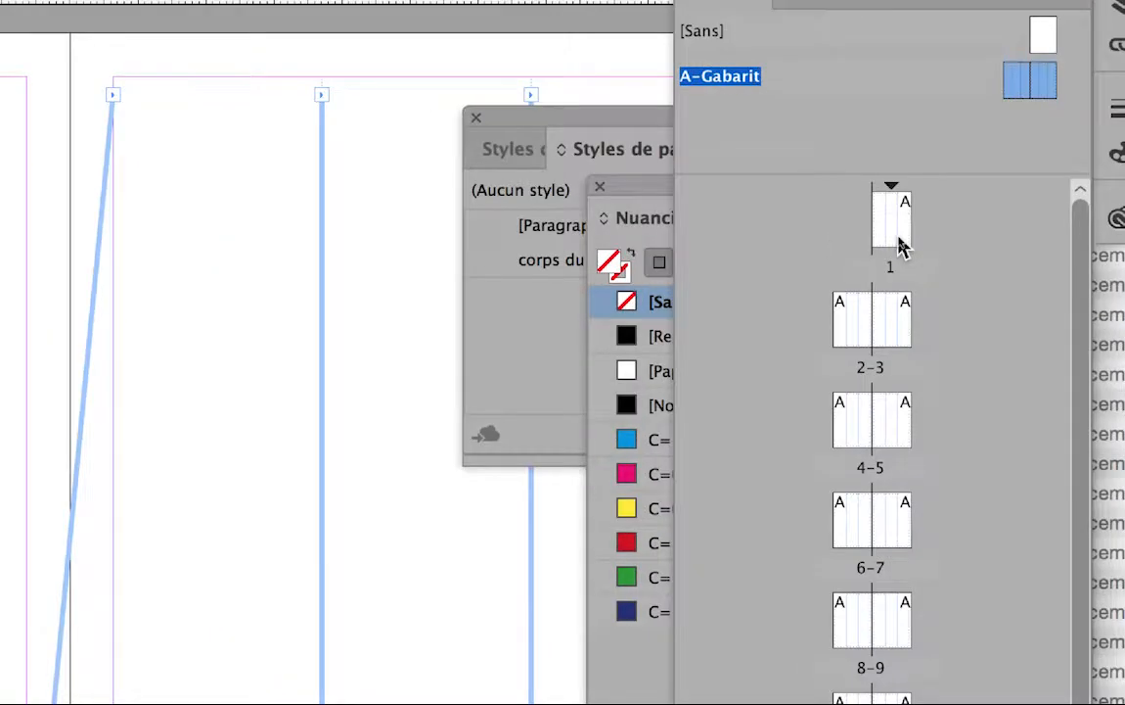
left_click(900, 247)
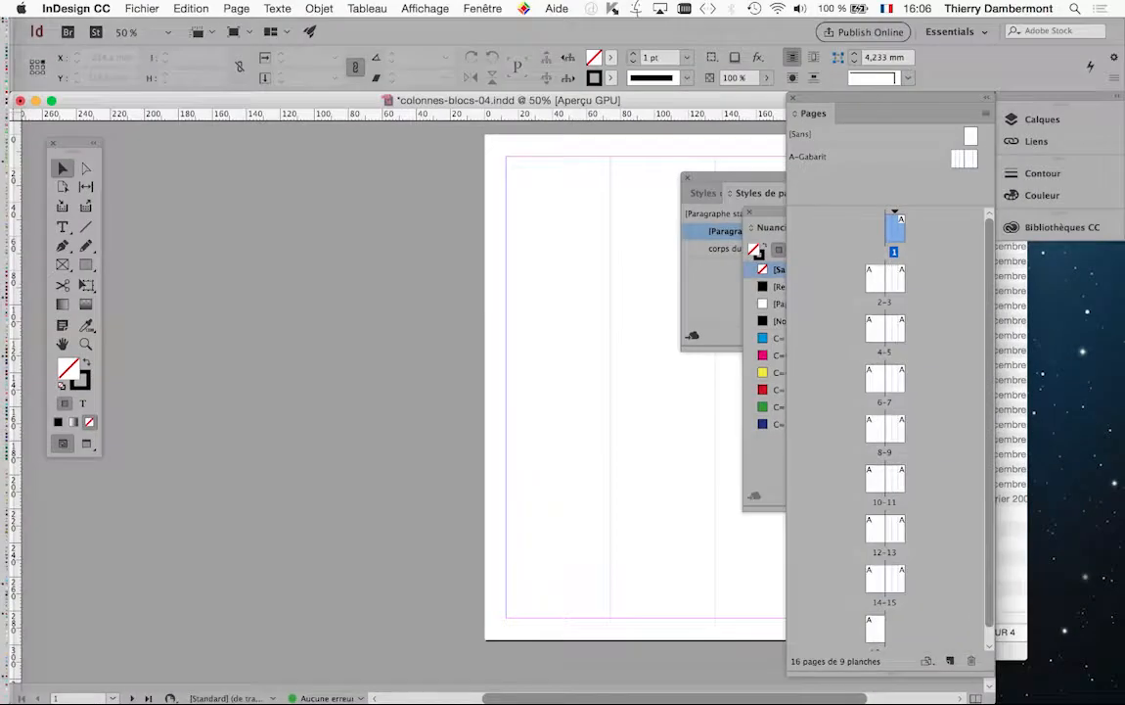
Step: Tidy the workspace by shrinking the document window and closing the Nuancier and Styles de paragraphe panels
left_click_drag(1023, 673, 1065, 642)
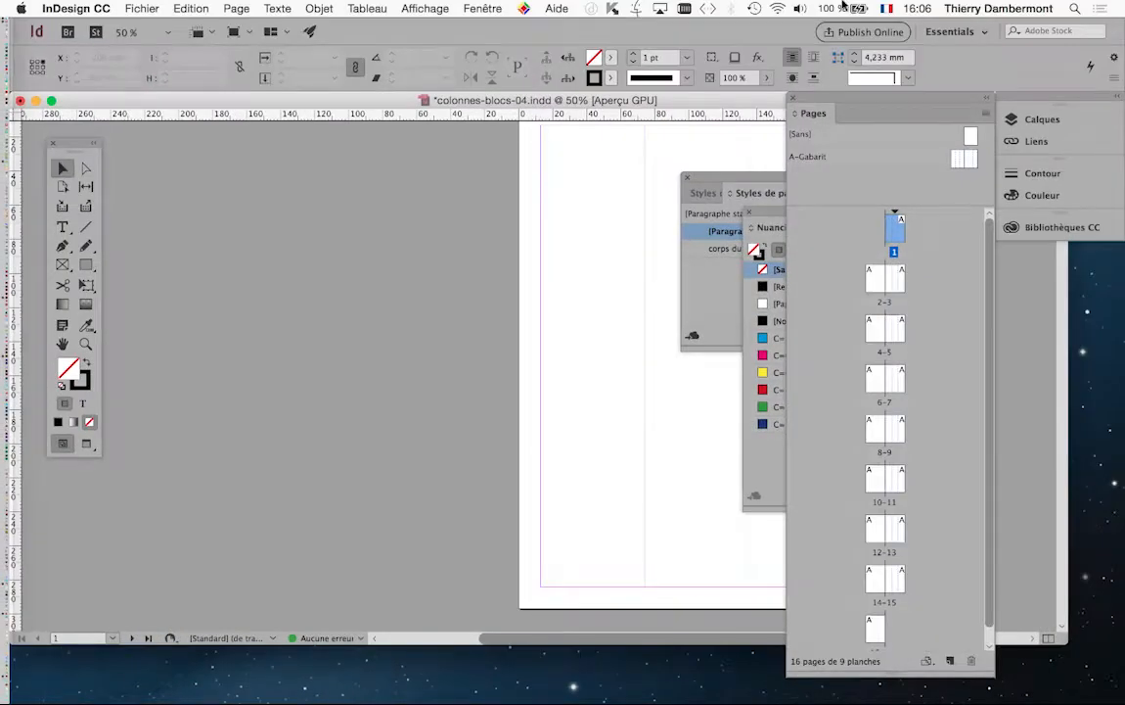
left_click(750, 212)
left_click(688, 178)
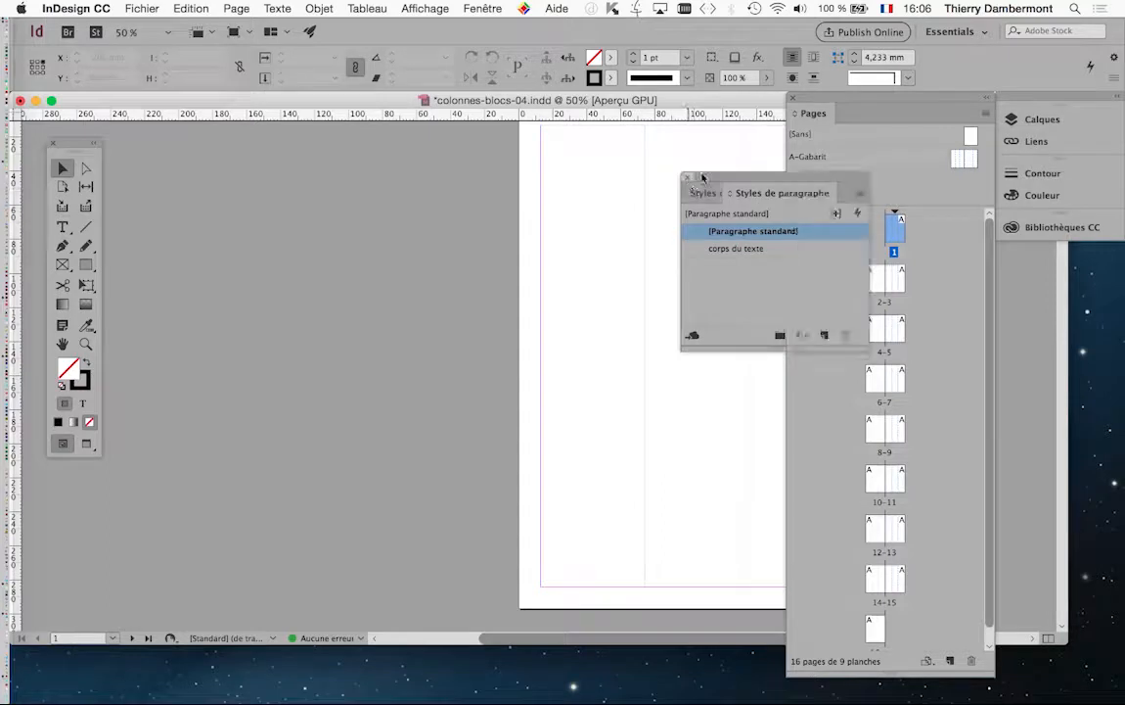
left_click_drag(815, 101, 835, 100)
Step: Override the third column's master text frame on page 1 and keep it selected, with the toolbox moved near the pages
left_click_drag(623, 248, 503, 248)
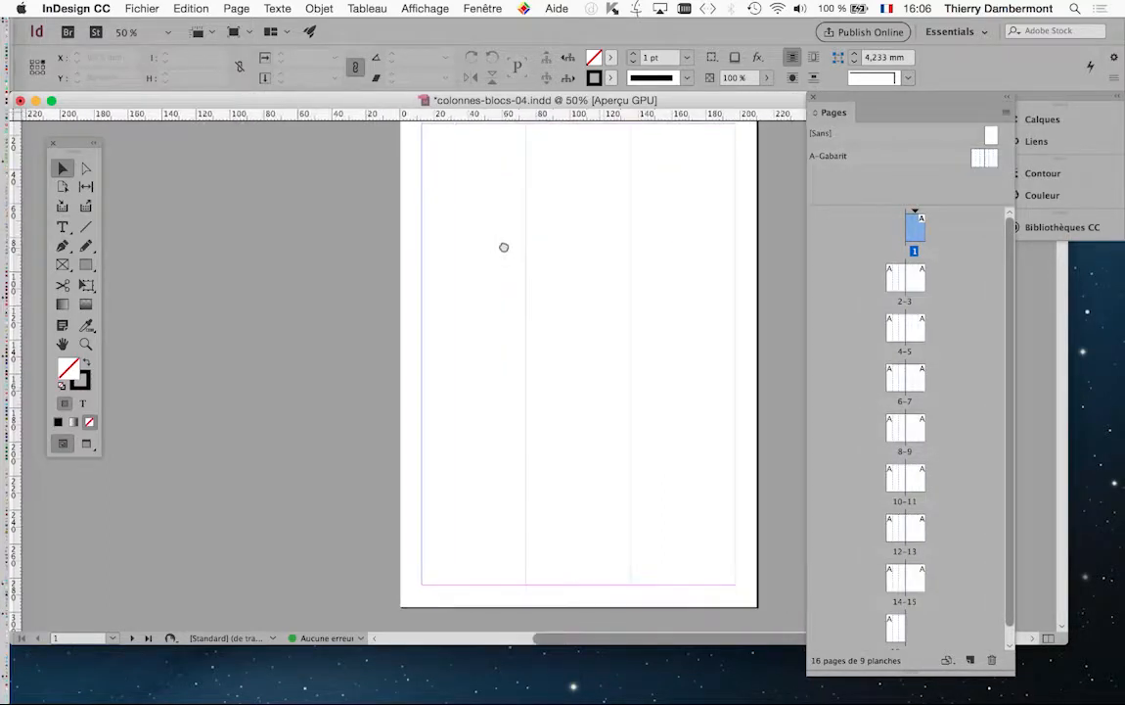
key("super+minus")
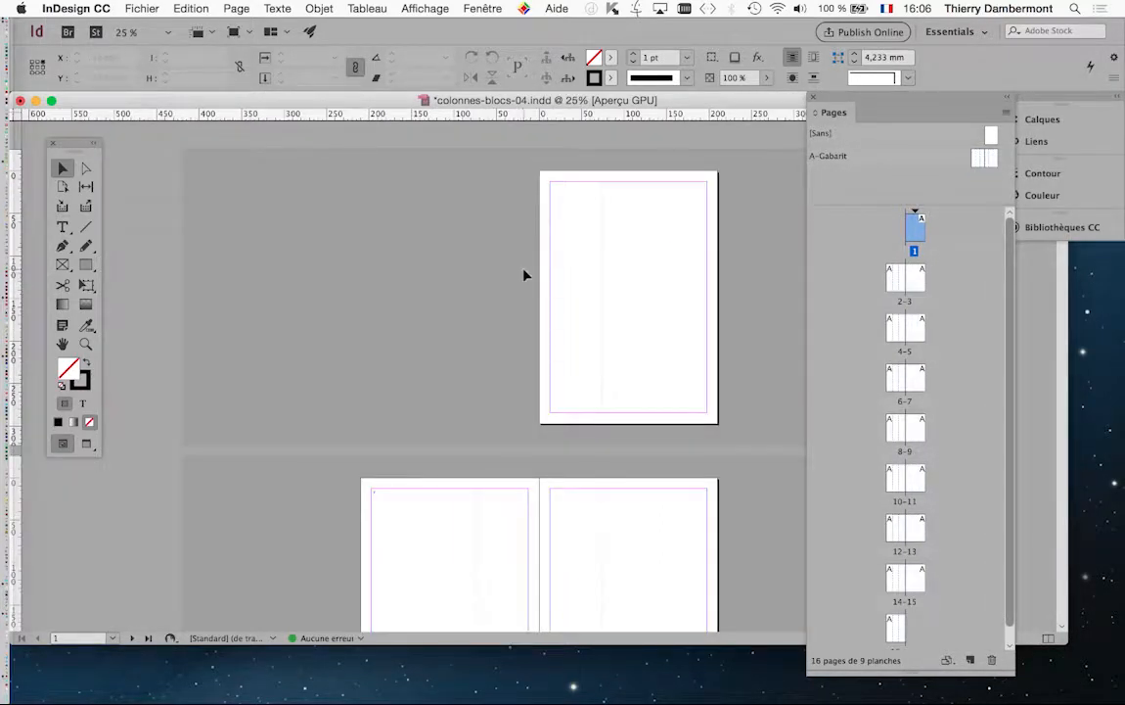
key("super+minus")
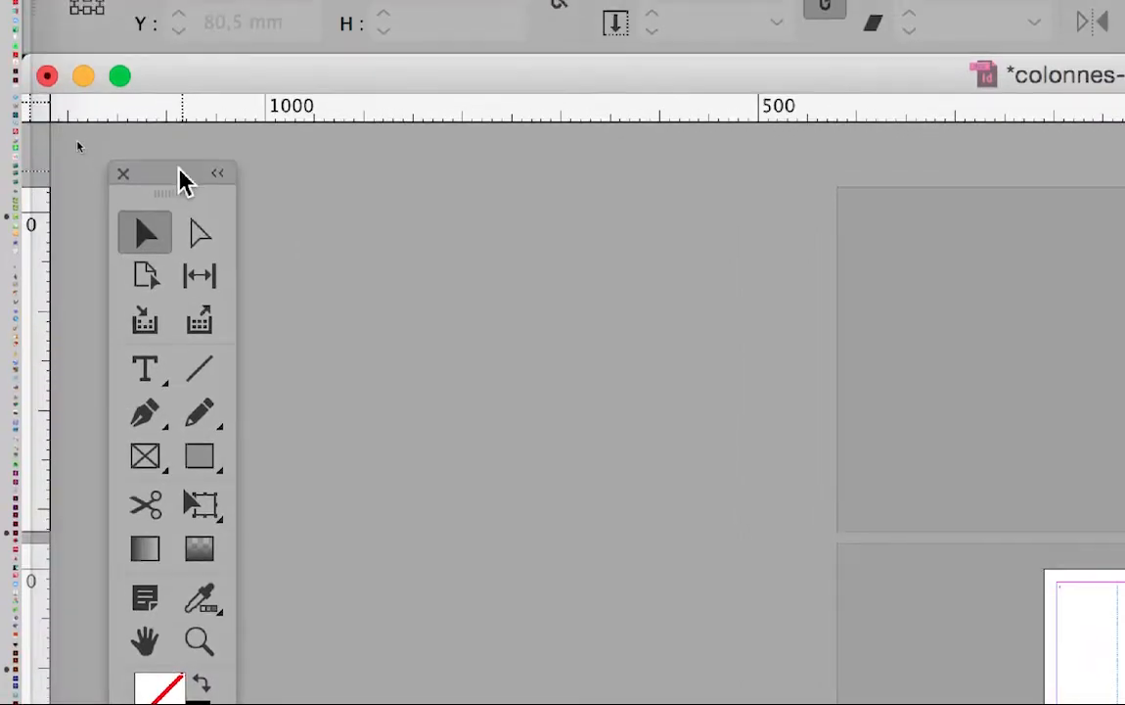
left_click_drag(179, 169, 1017, 214)
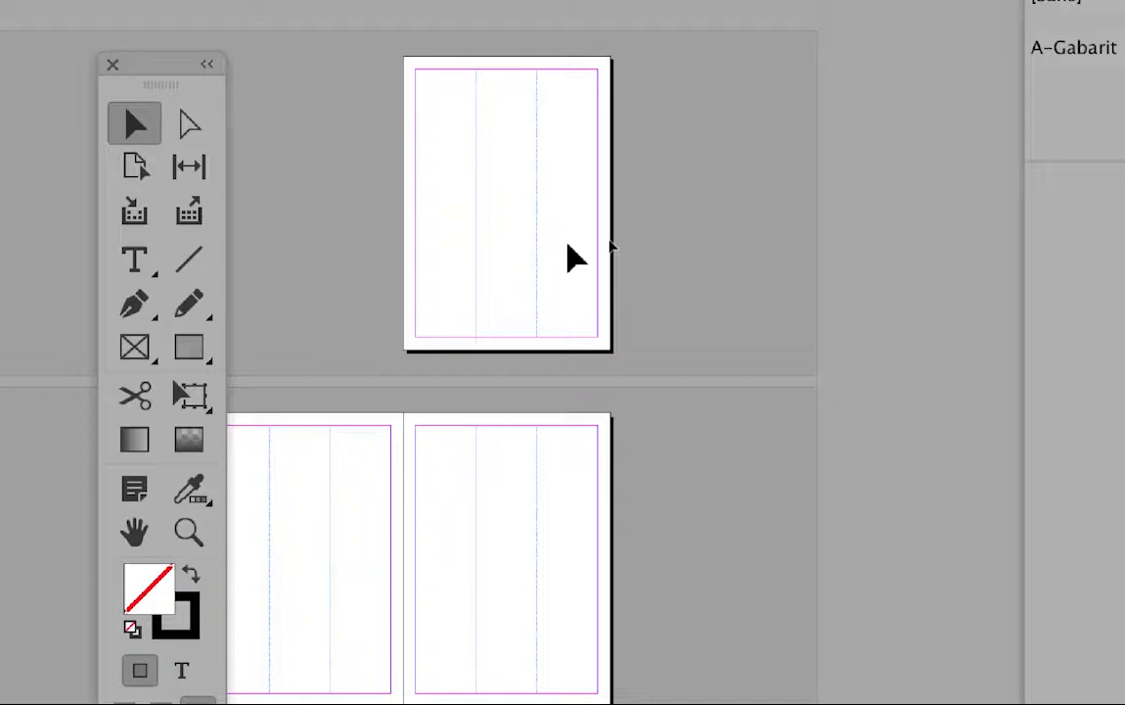
left_click(568, 245)
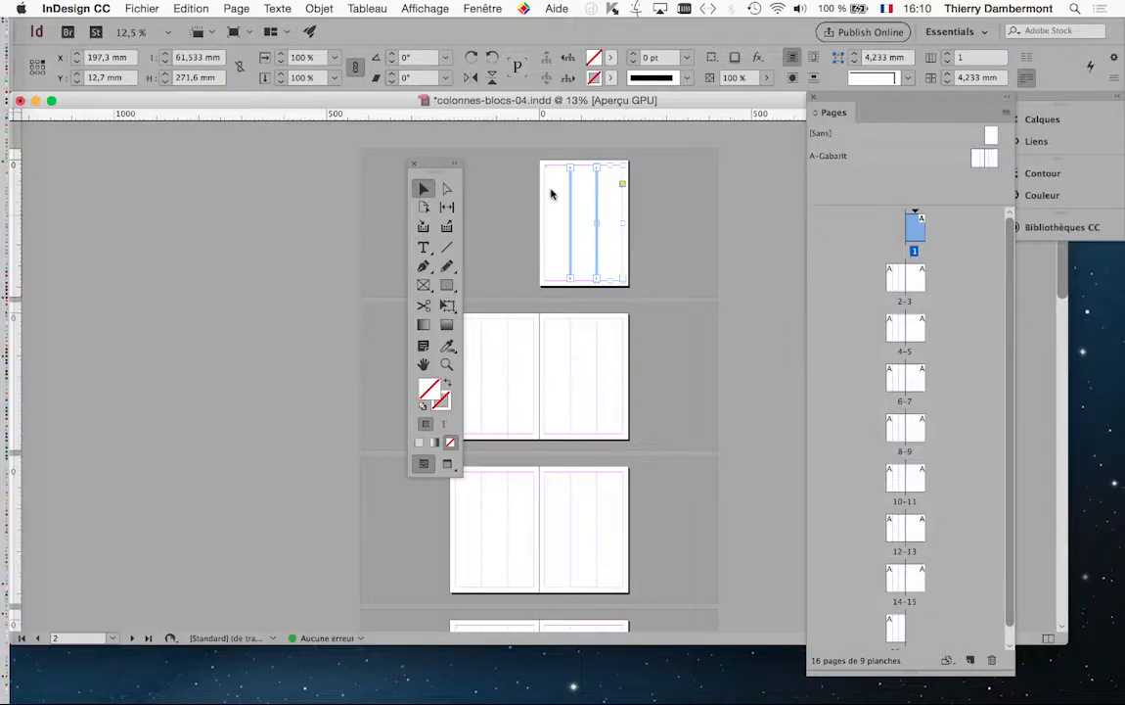
left_click_drag(164, 78, 0, 140)
left_click(420, 253)
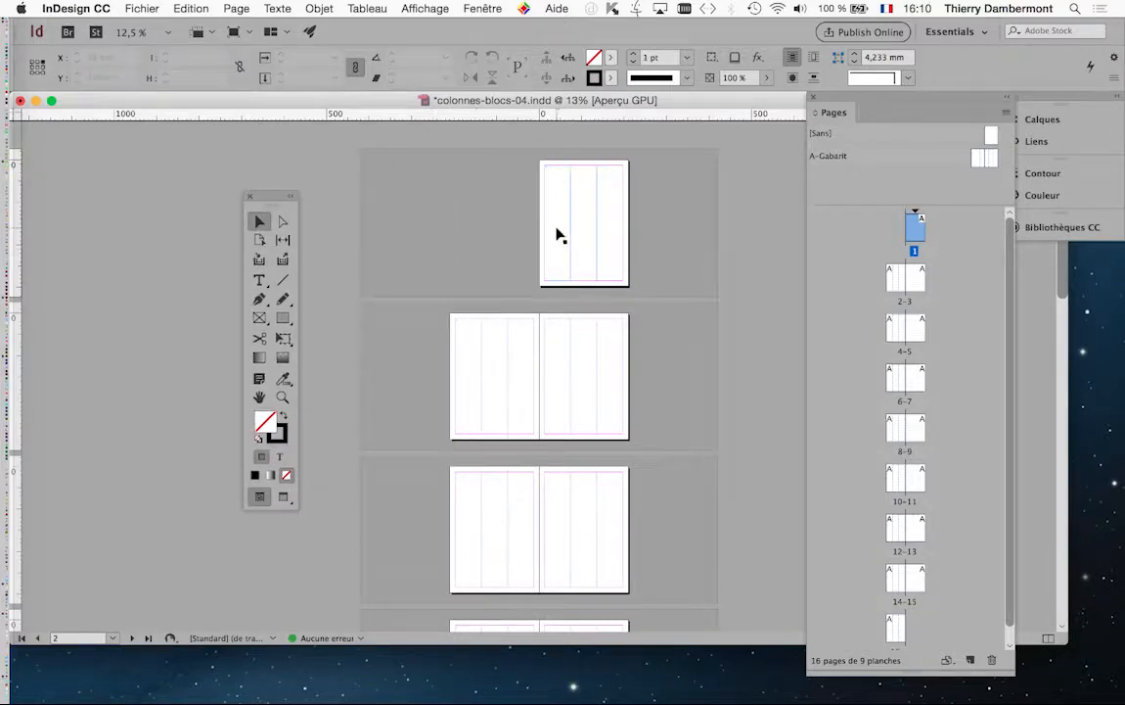
left_click(613, 258)
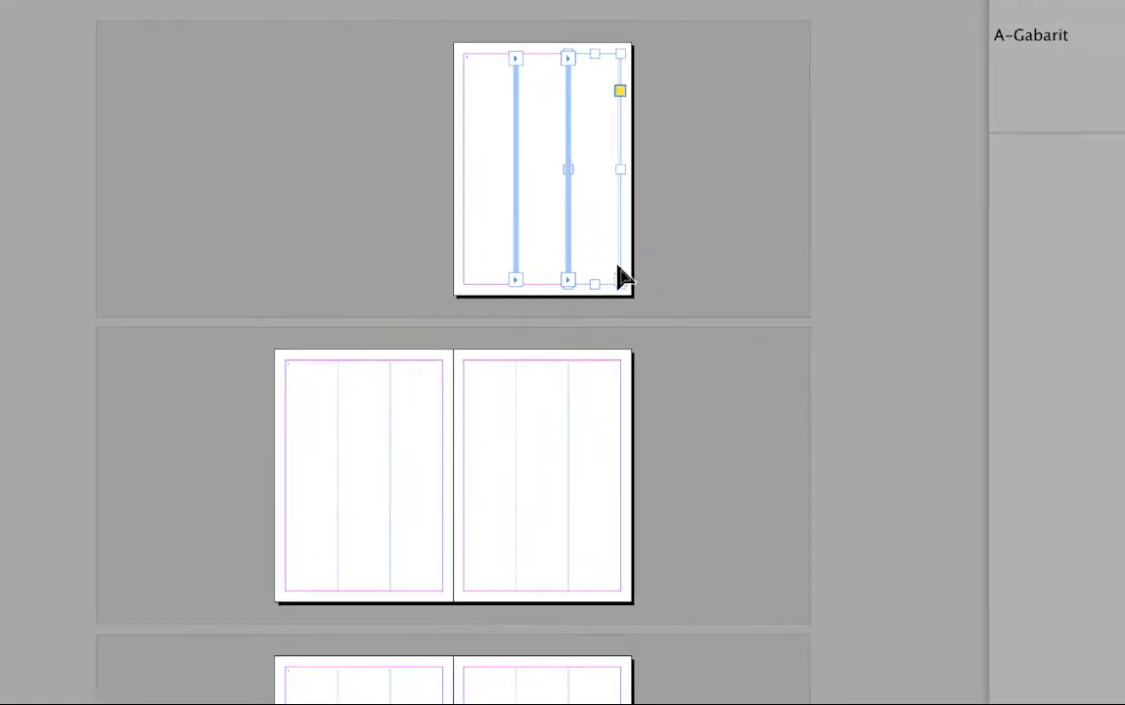
Step: Thread the last column frame on page 1 to the first column on page 2 and return to the Selection tool
key("super+plus")
key("super+plus")
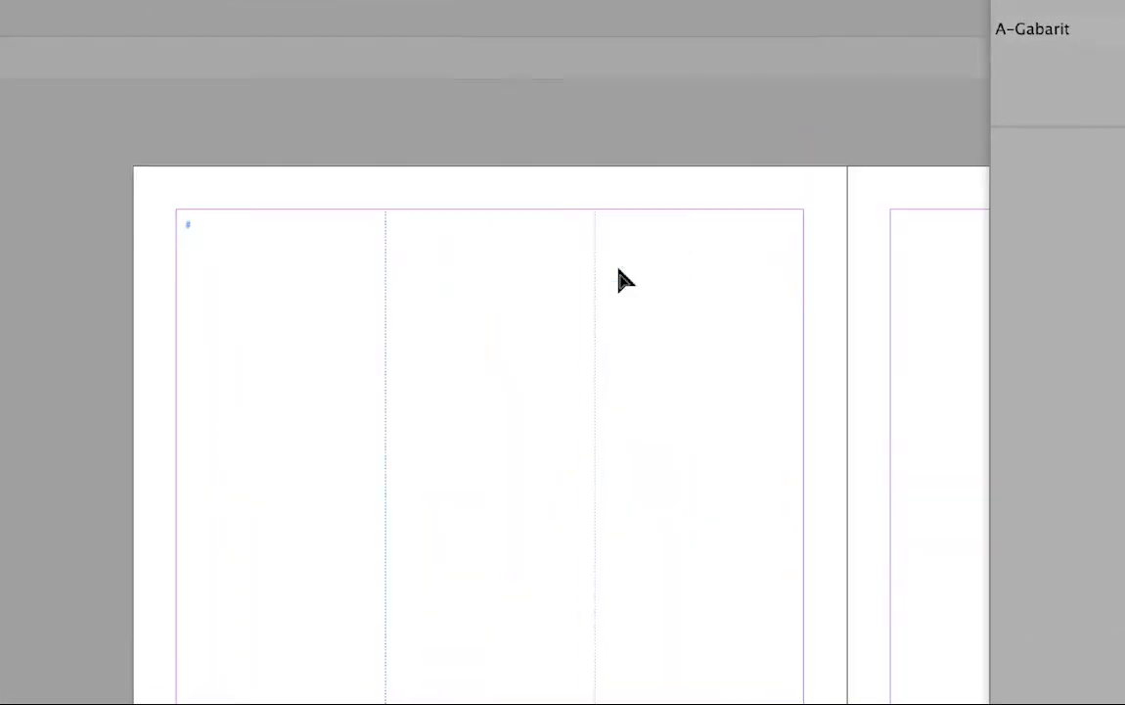
key("super+minus")
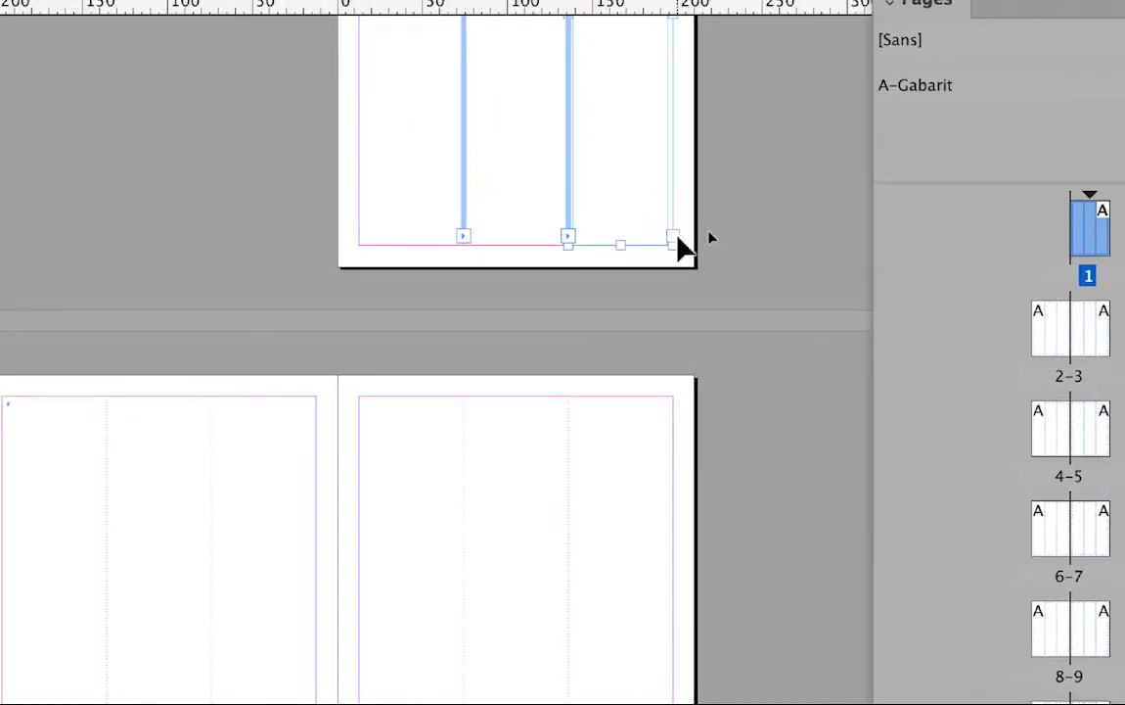
left_click(676, 239)
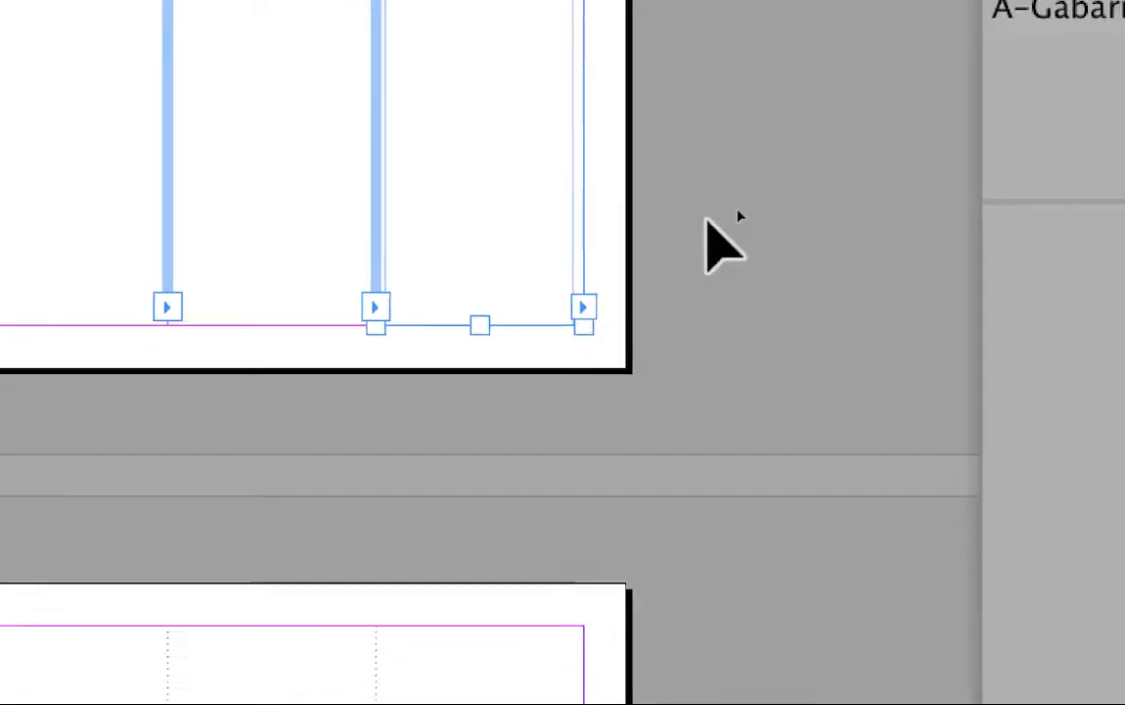
key("super+minus")
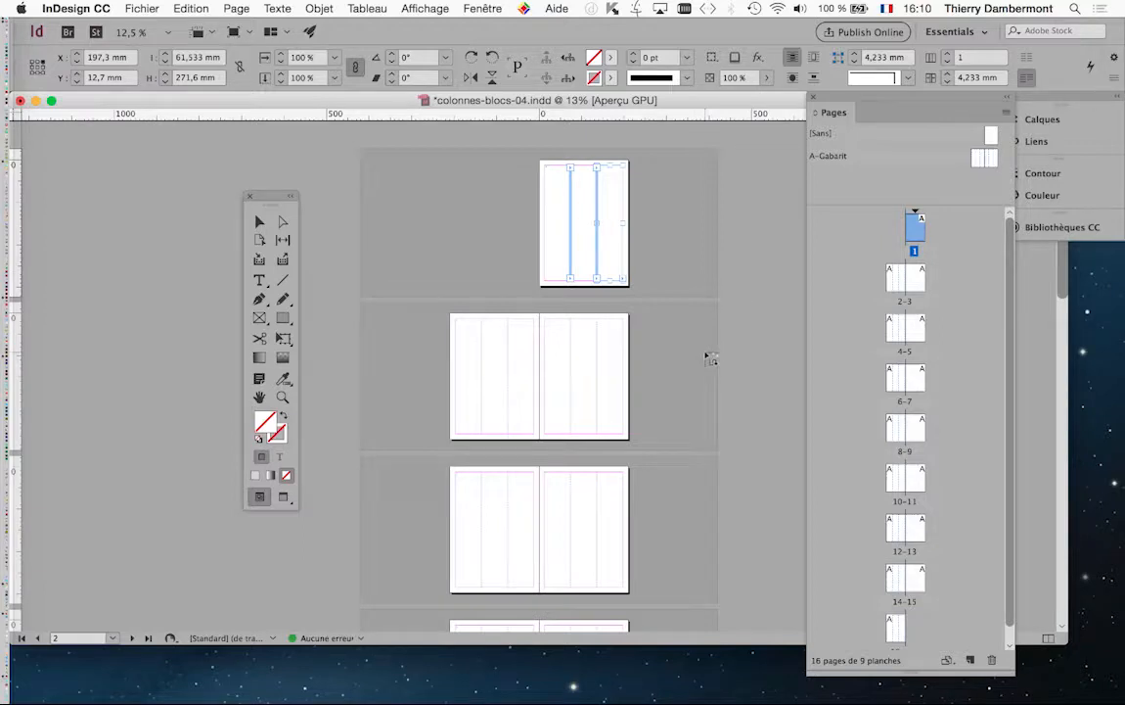
left_click(468, 375)
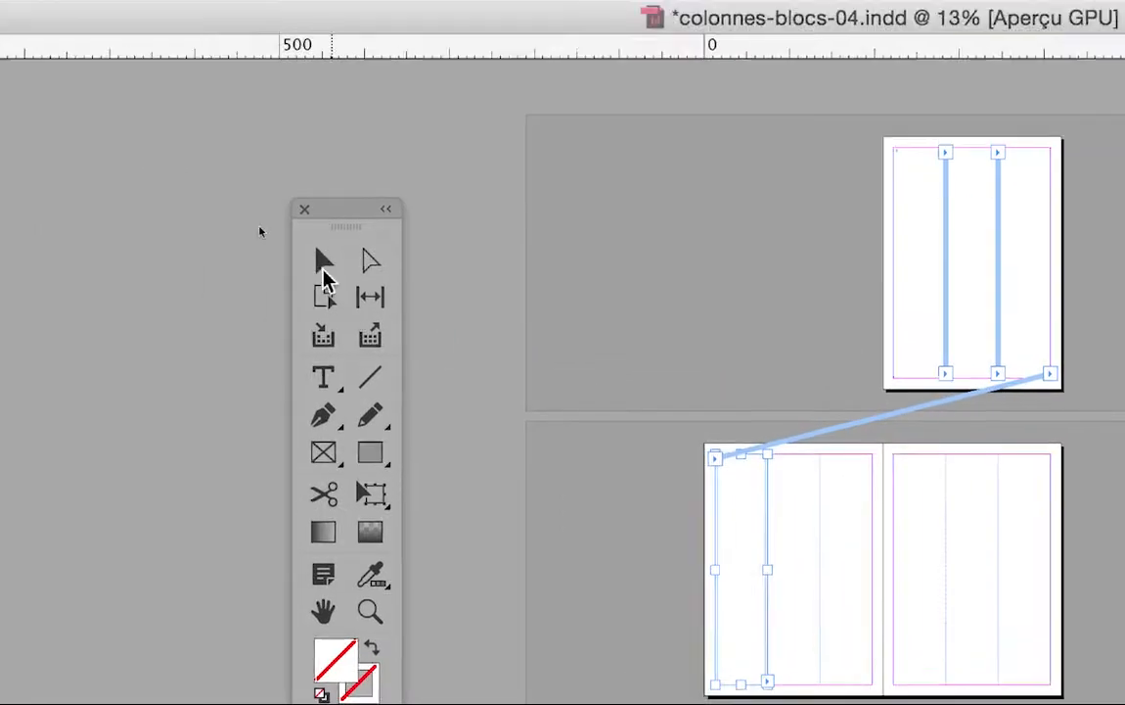
left_click(323, 272)
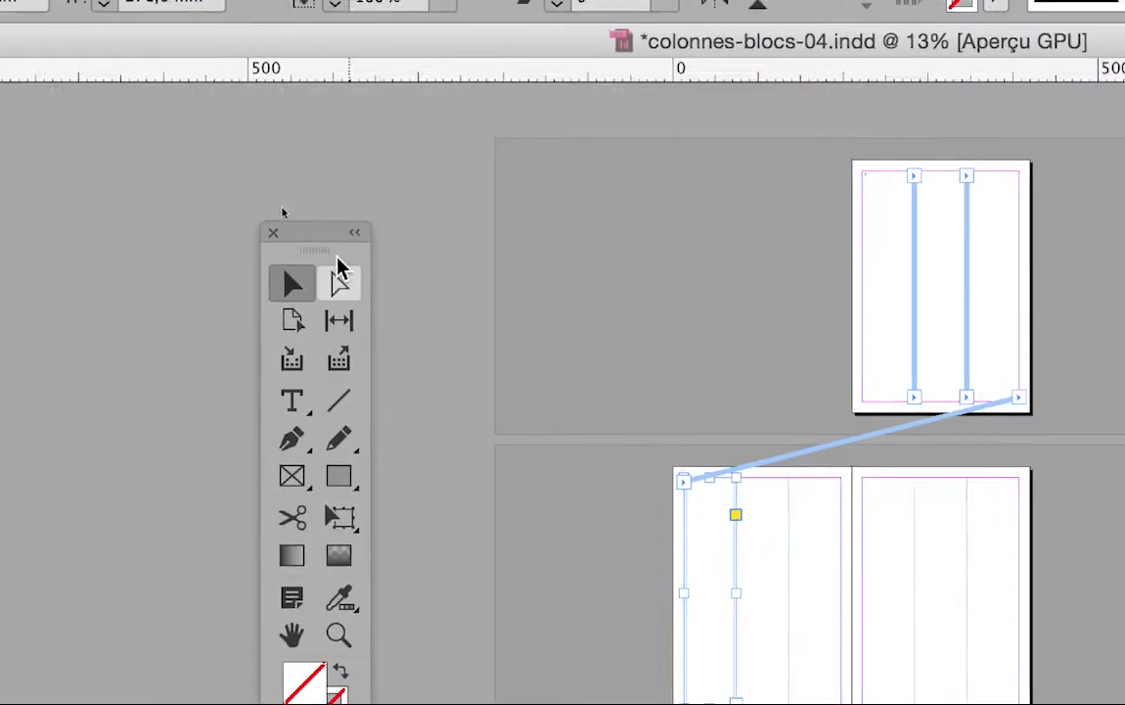
Step: Override the last column's master frame on page 3 and thread it to the first column on page 4
left_click_drag(329, 237, 615, 345)
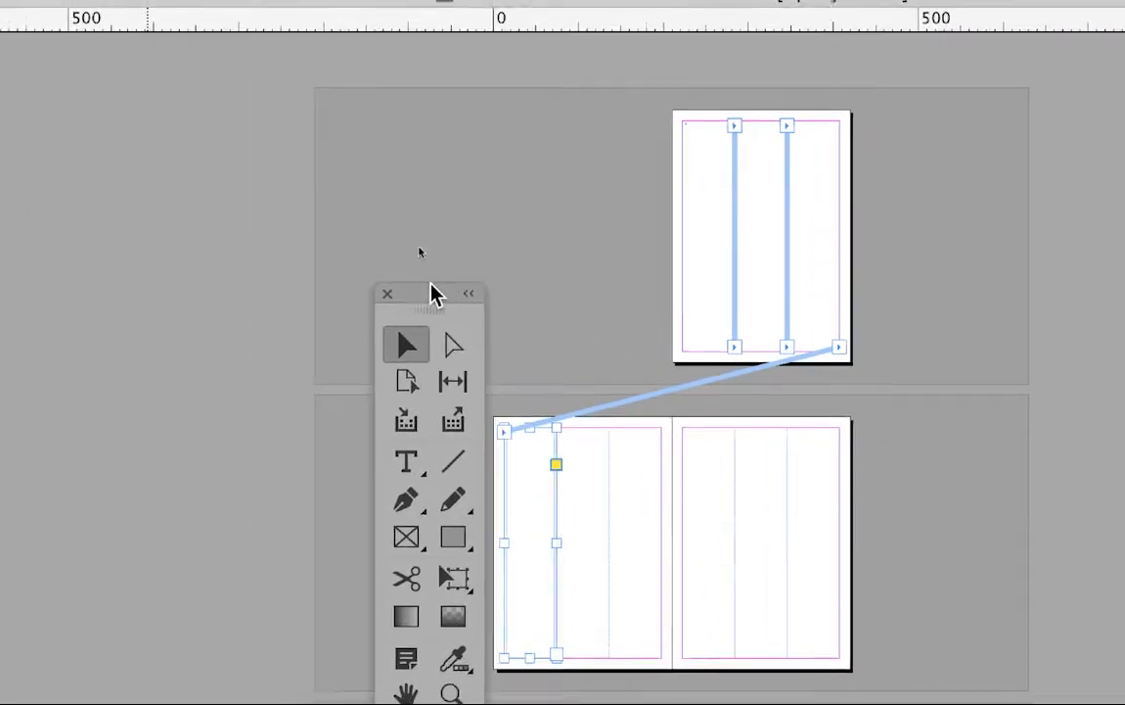
left_click(814, 530)
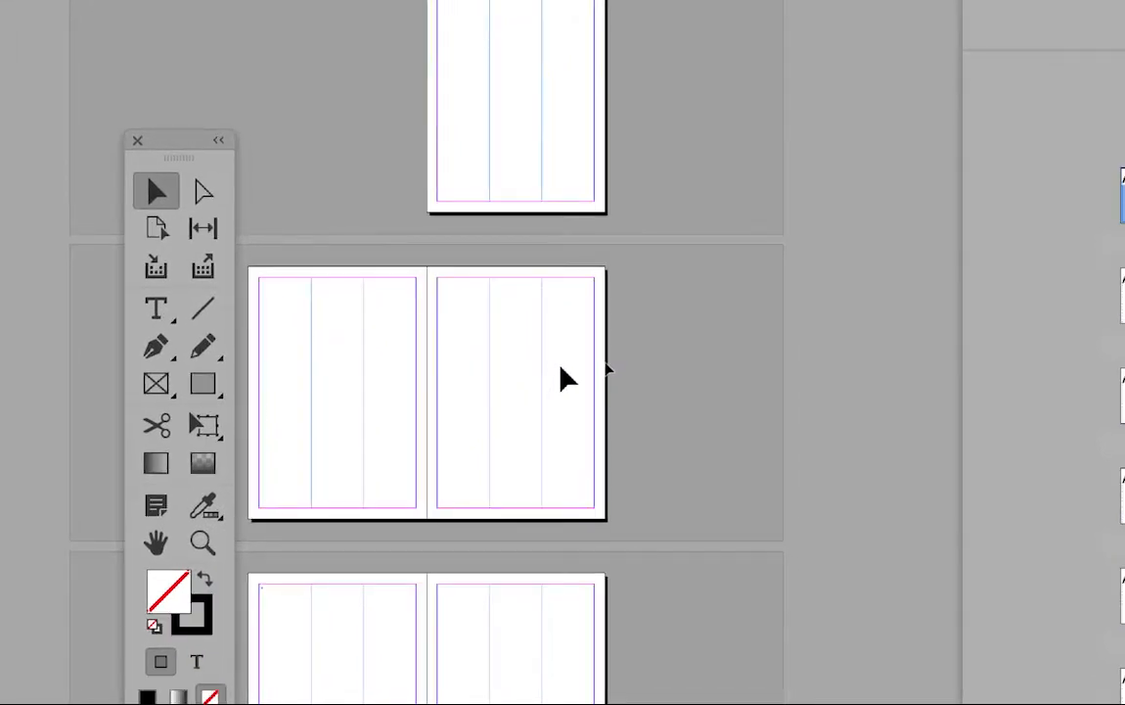
key("ctrl+a")
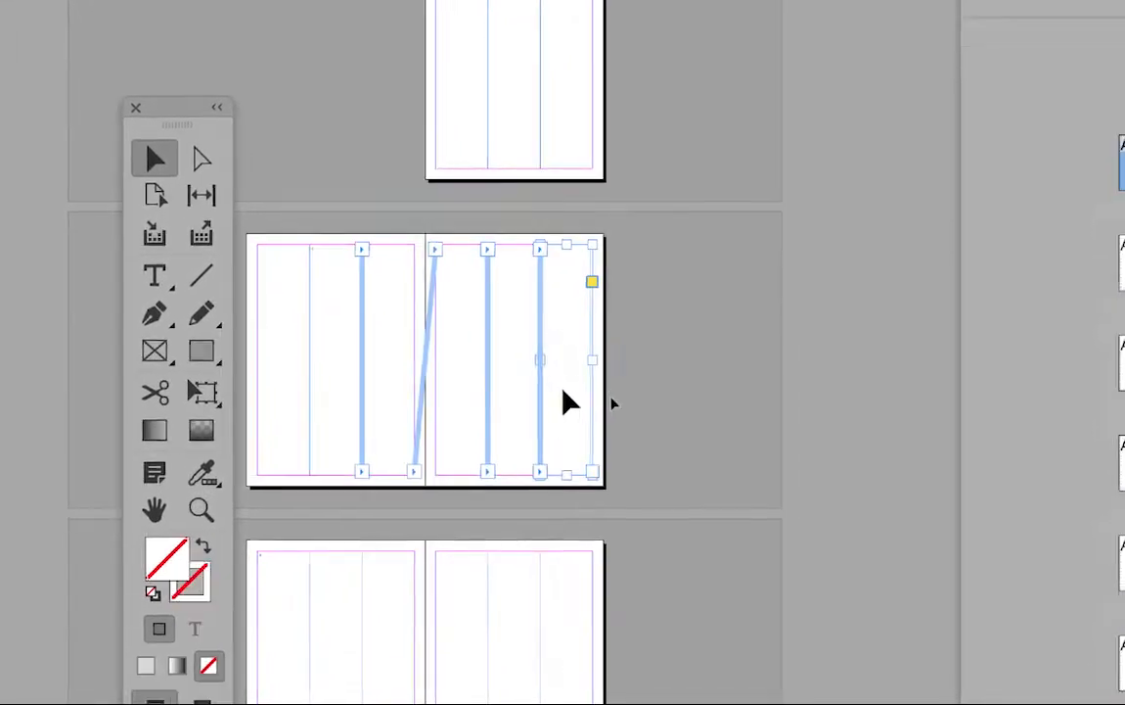
left_click(592, 472)
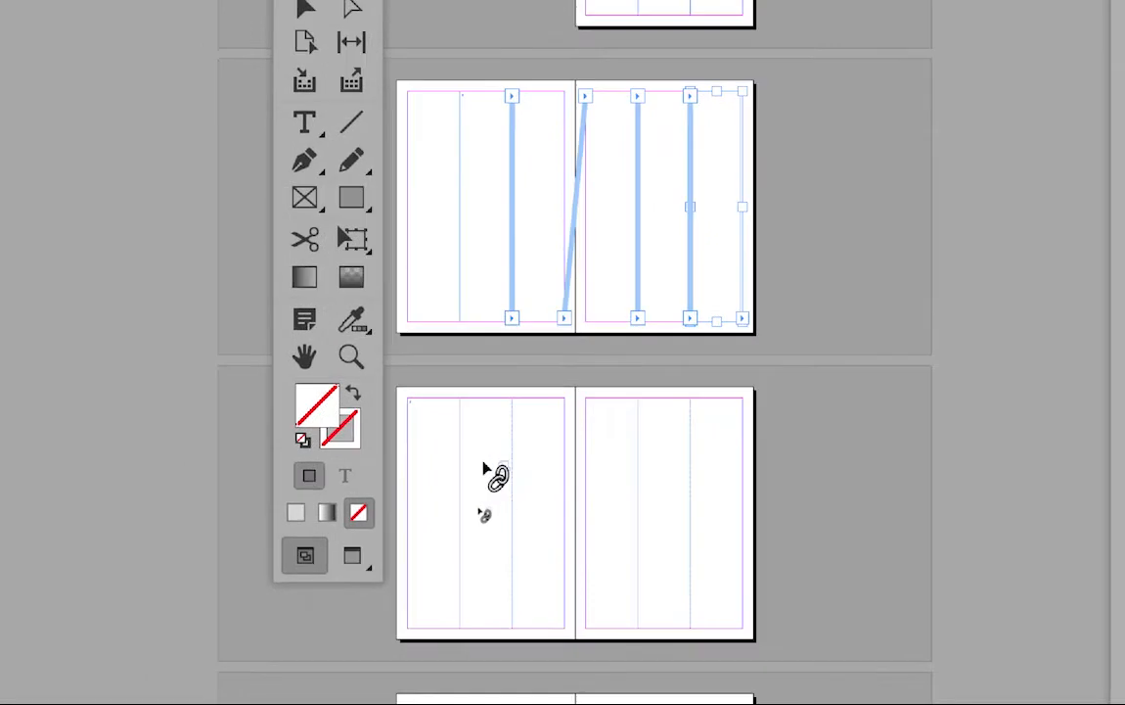
left_click(352, 529)
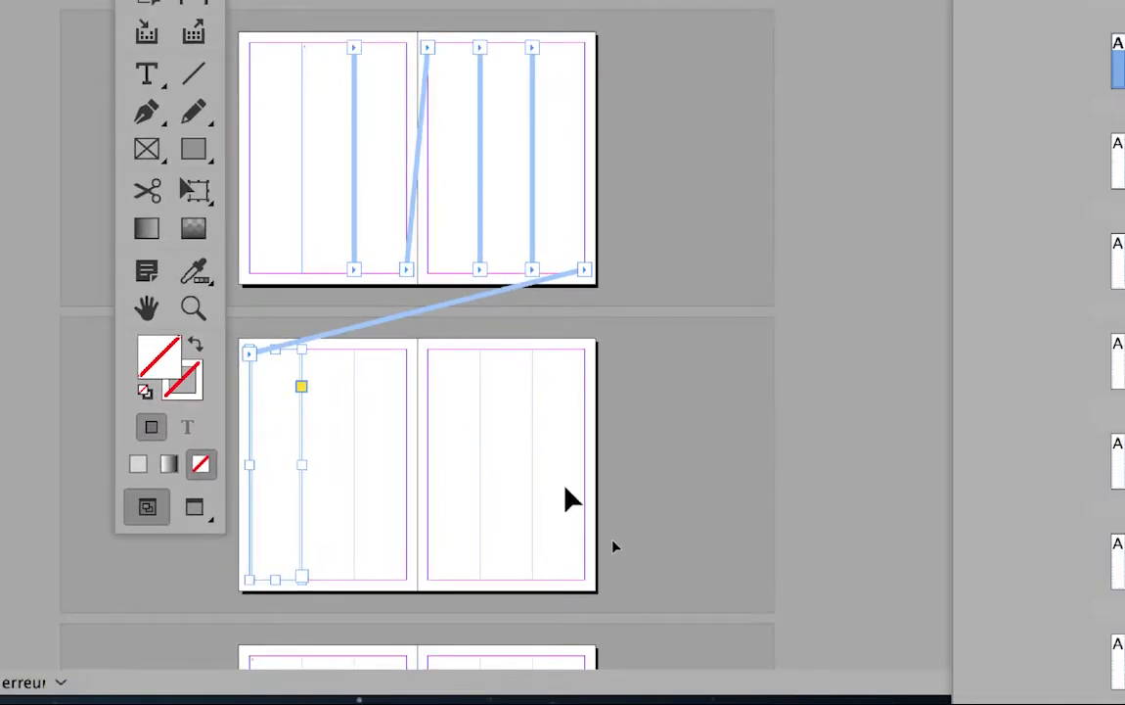
Step: Override the last column's master frame on page 5 and thread it to the first column on page 6
left_click(565, 490, "shift+super")
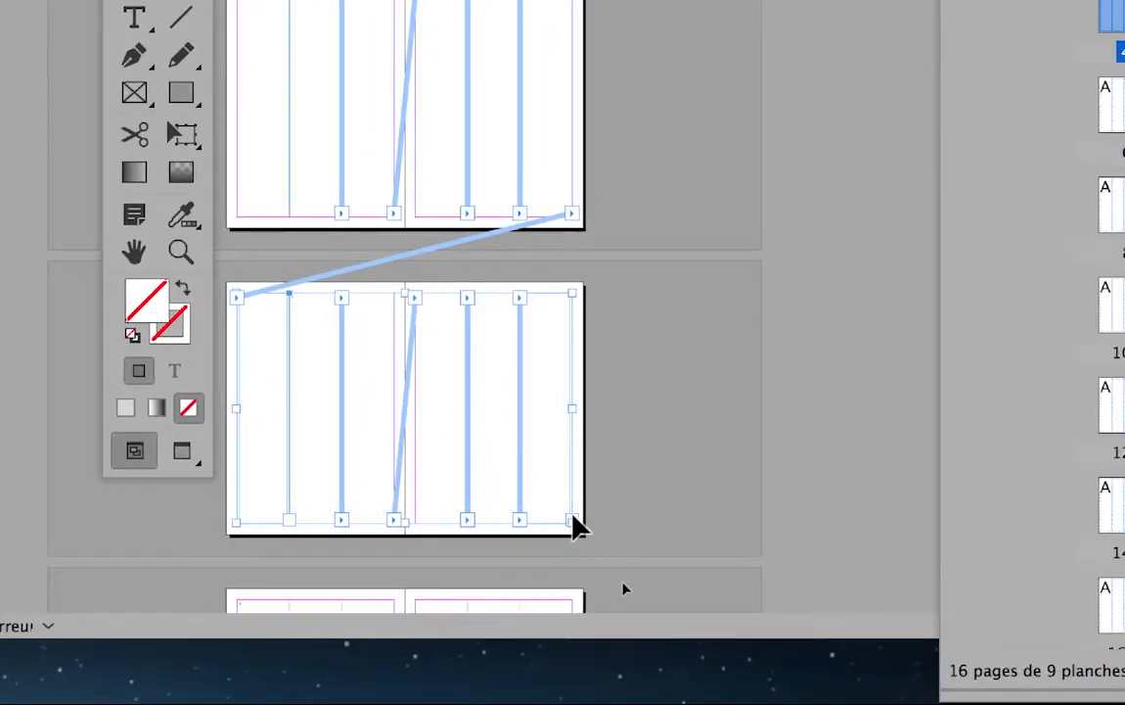
key("super+equal")
scroll(746, 406, "down", 10)
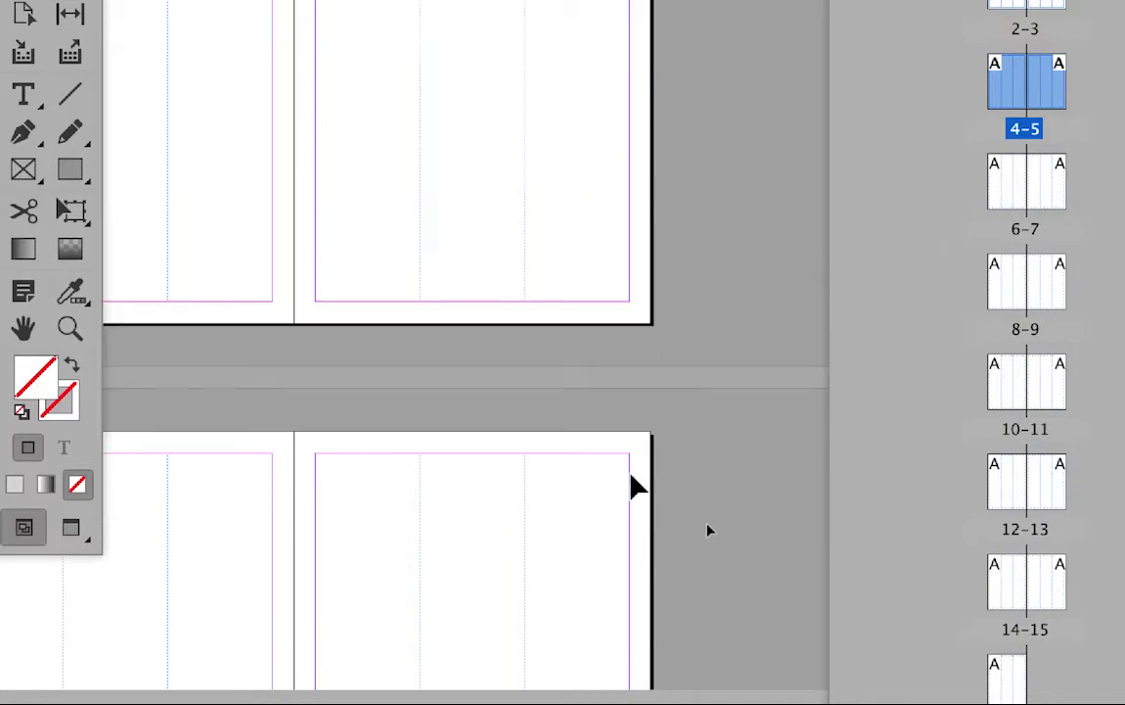
scroll(634, 487, "up", 10)
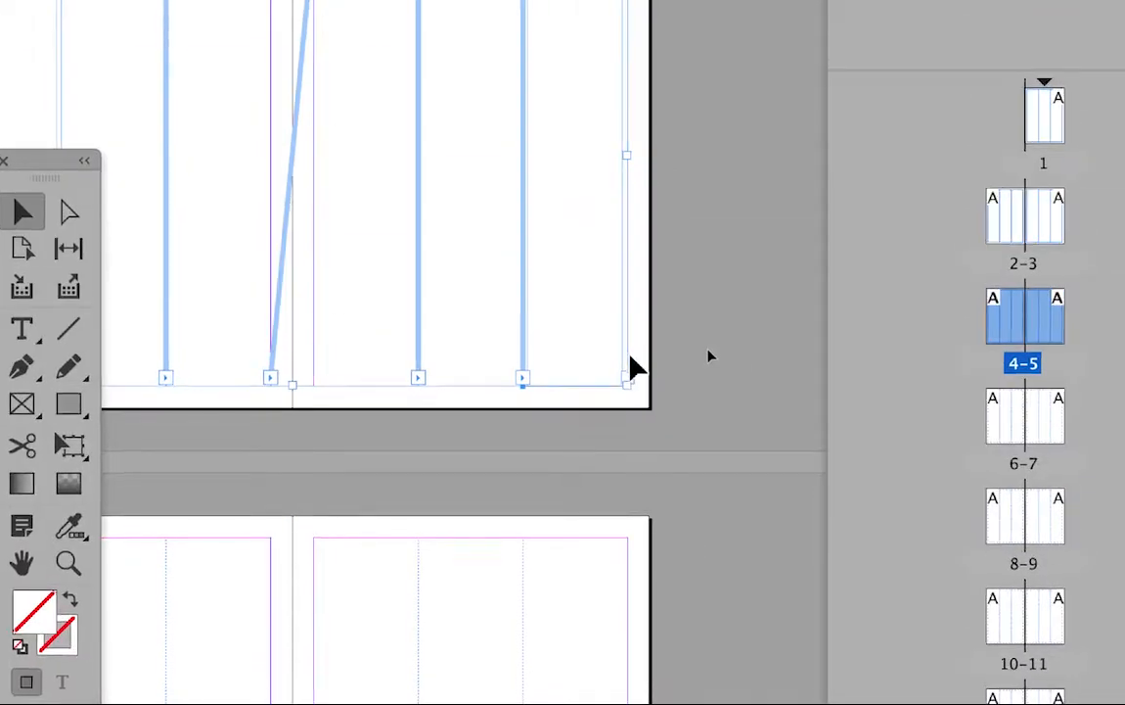
left_click(626, 383)
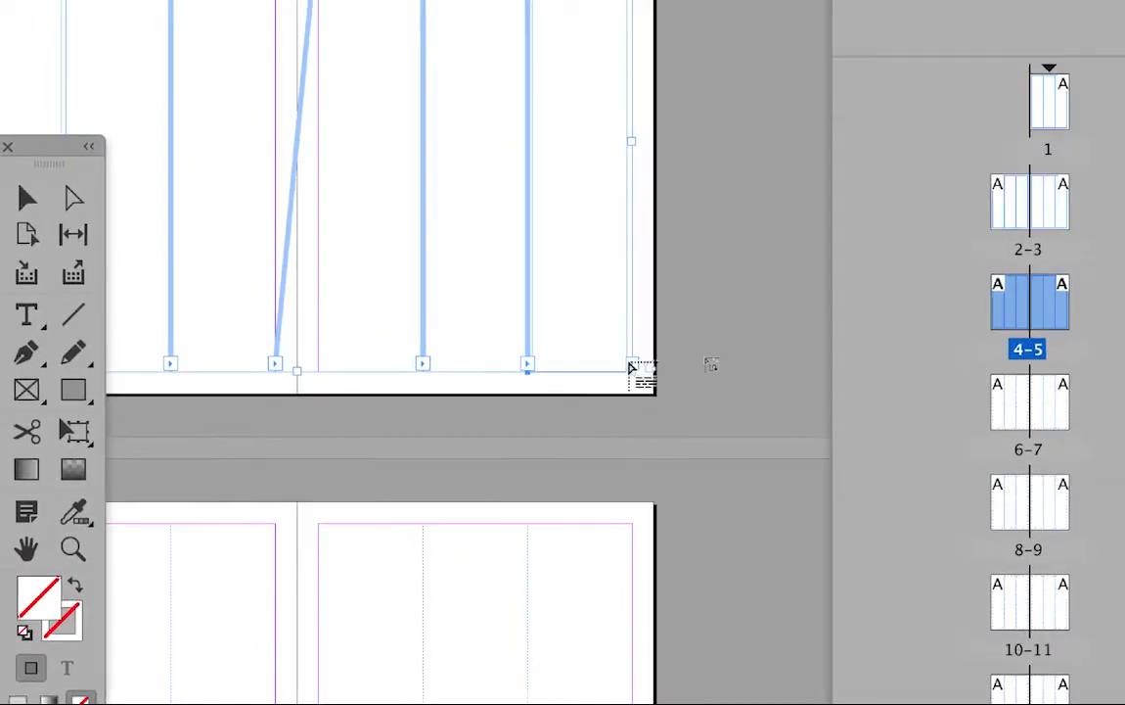
key("super+minus")
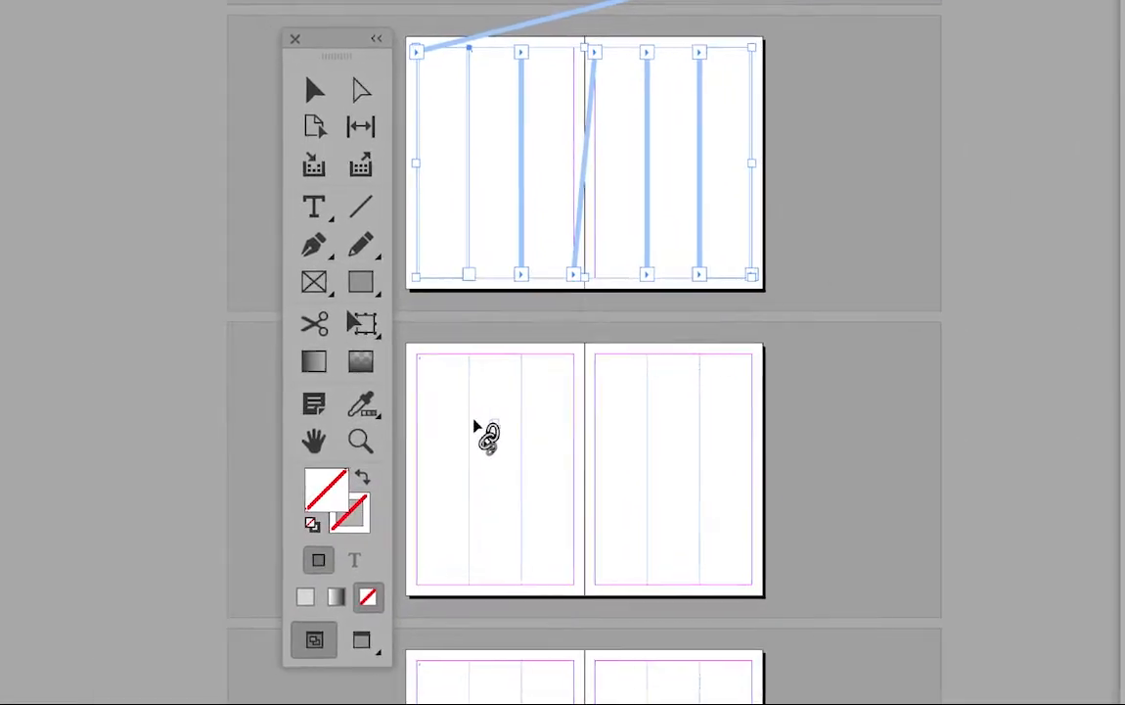
left_click(452, 432)
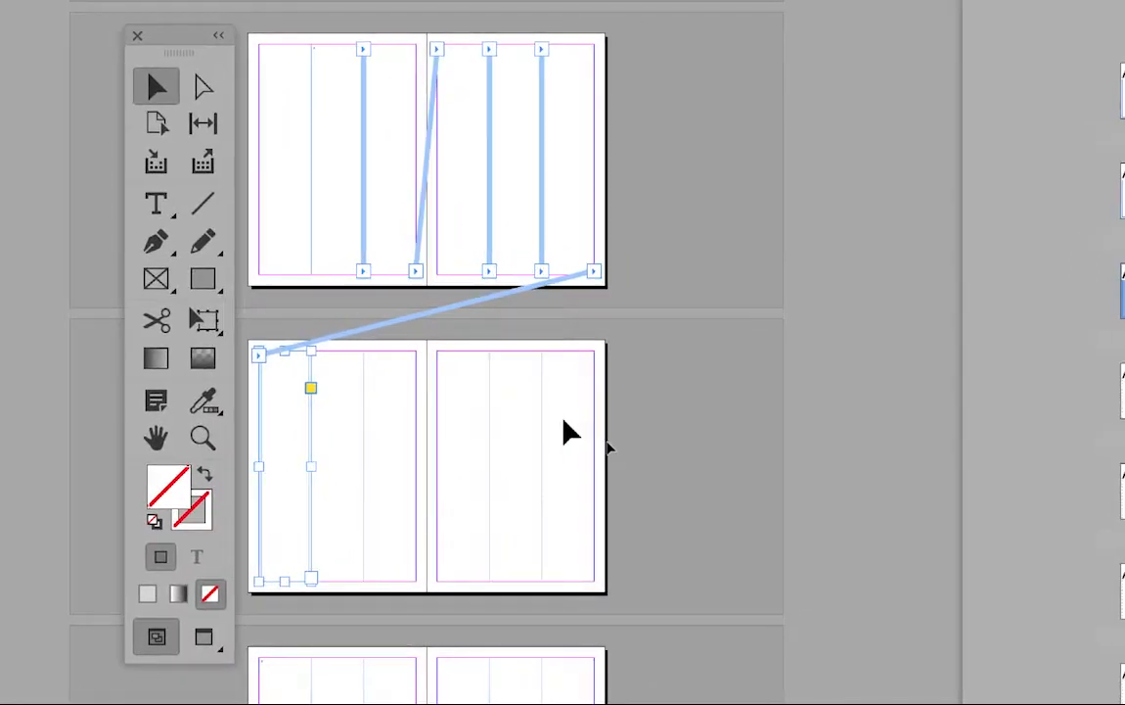
Step: Select all column frames on pages 6-7 and thread the last column on page 7 to the first column on page 8
key("super+a")
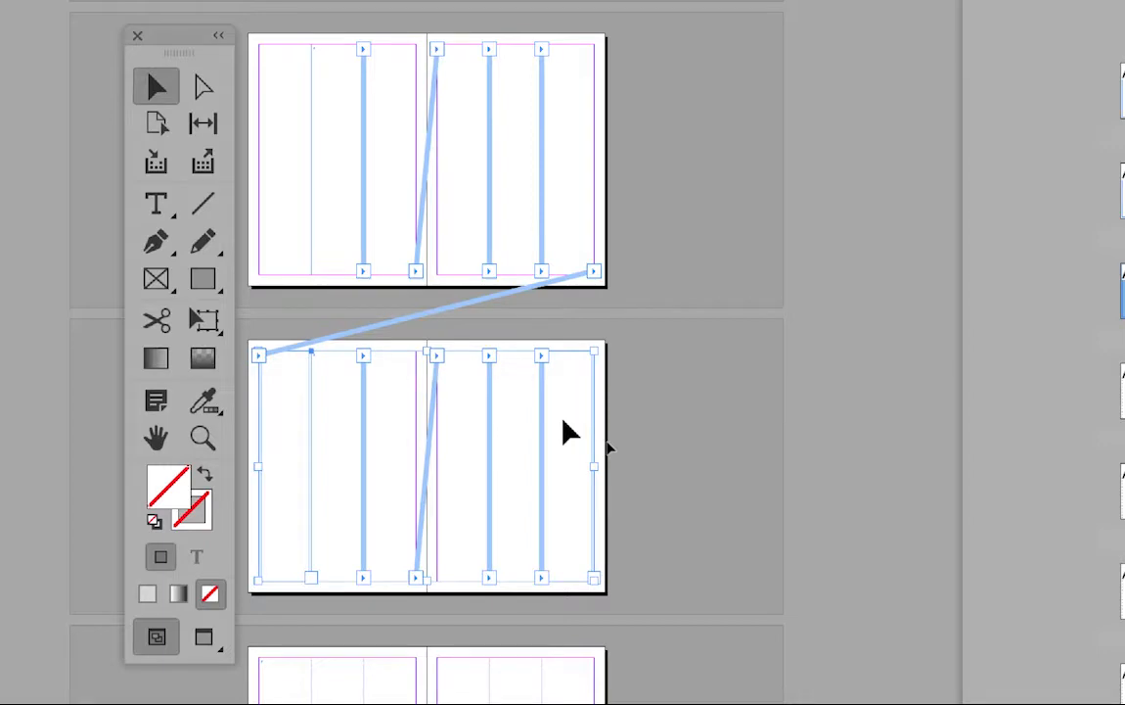
key("super+plus")
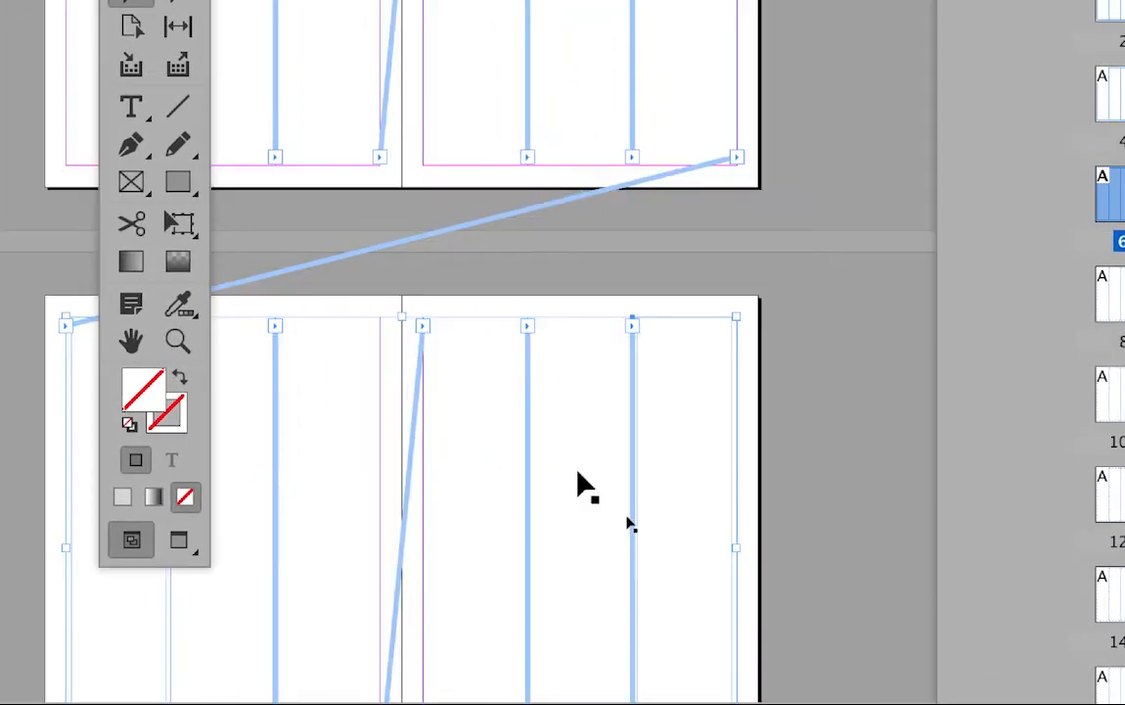
scroll(578, 471, "down", 3)
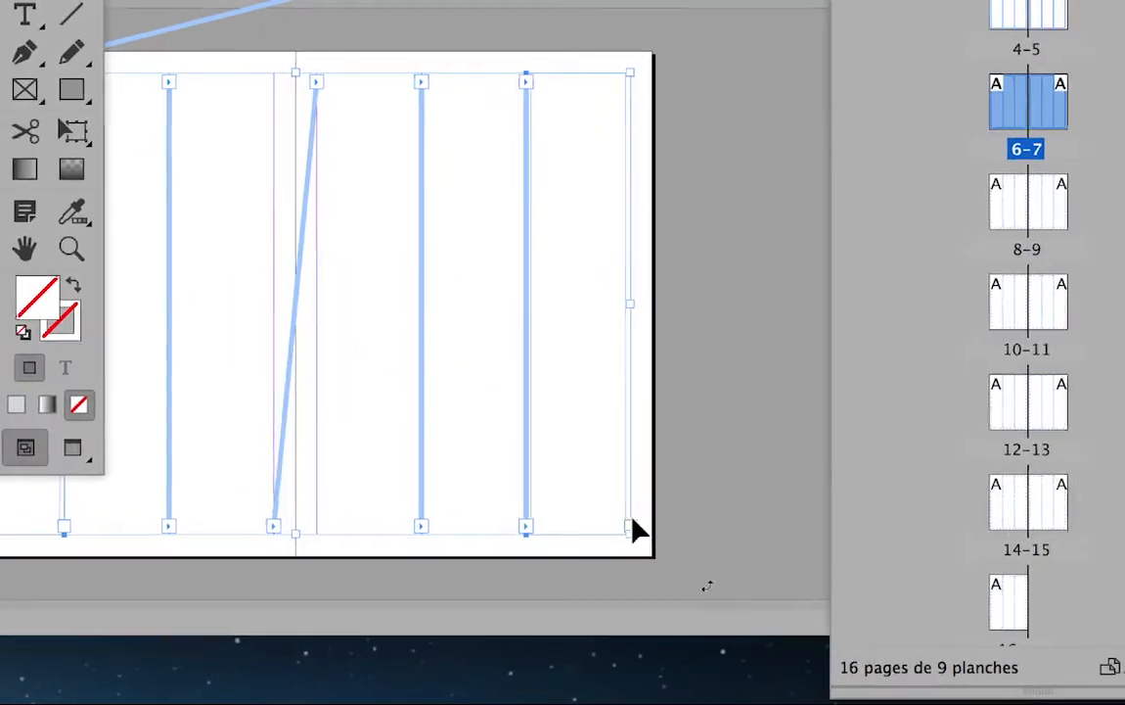
key("super+minus")
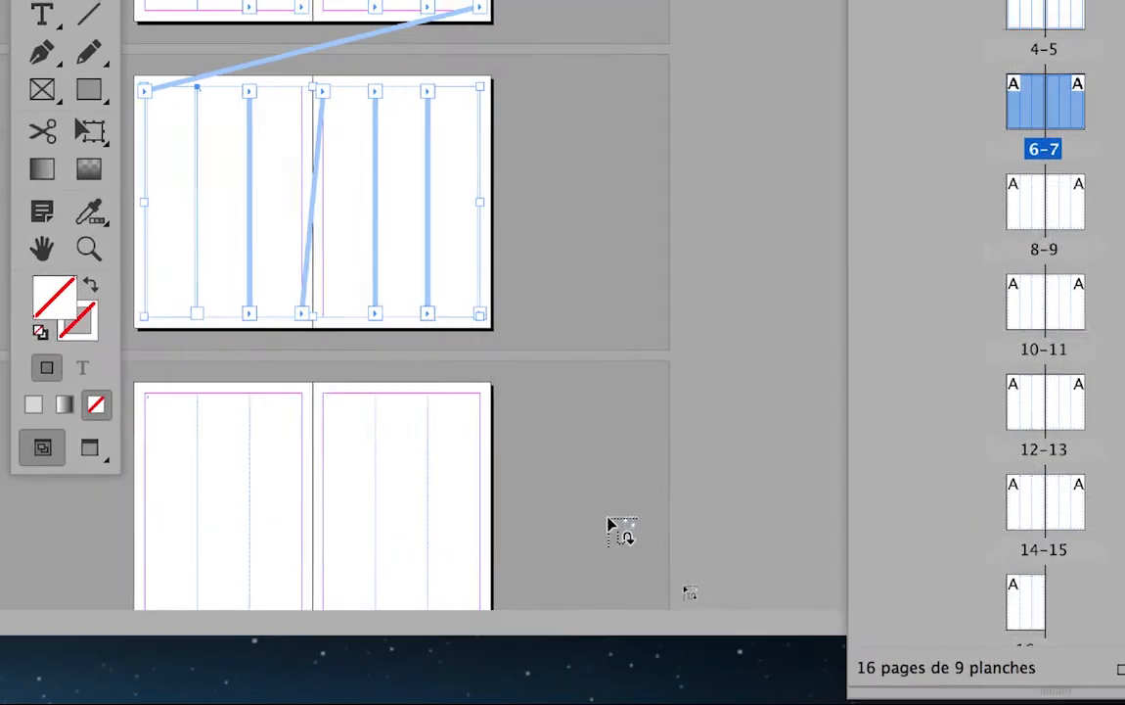
left_click(468, 520)
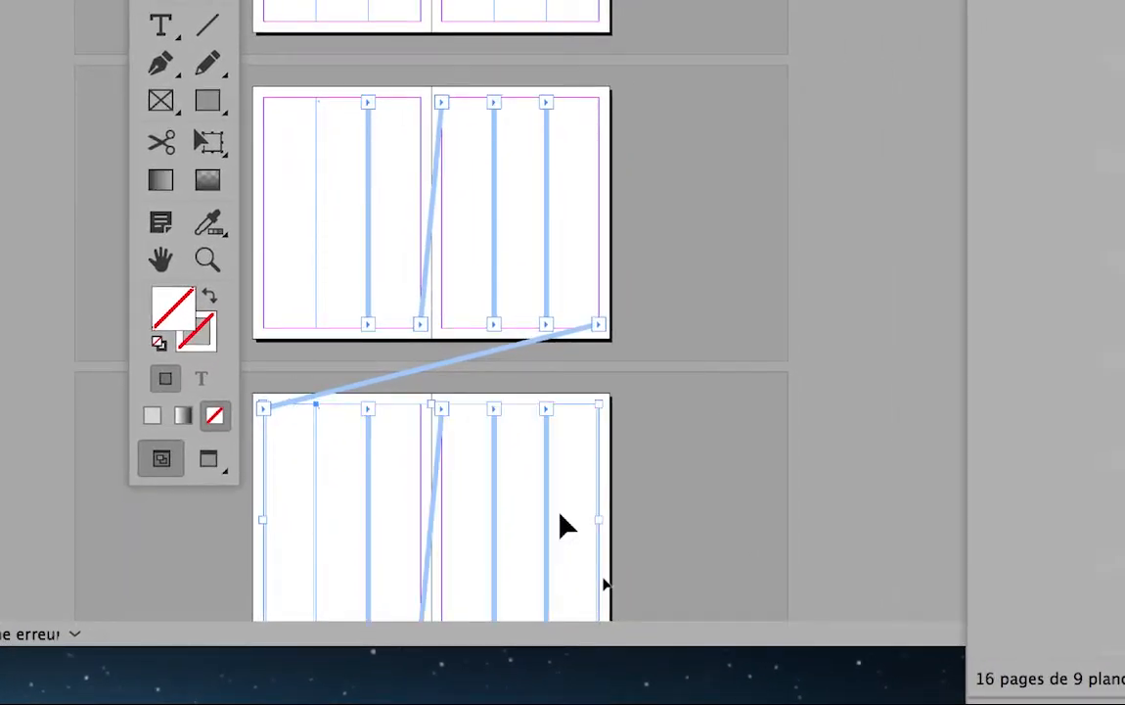
Step: Thread the last column frame on page 9 to the first column on page 10
scroll(565, 527, "down", 2)
scroll(561, 518, "down", 2)
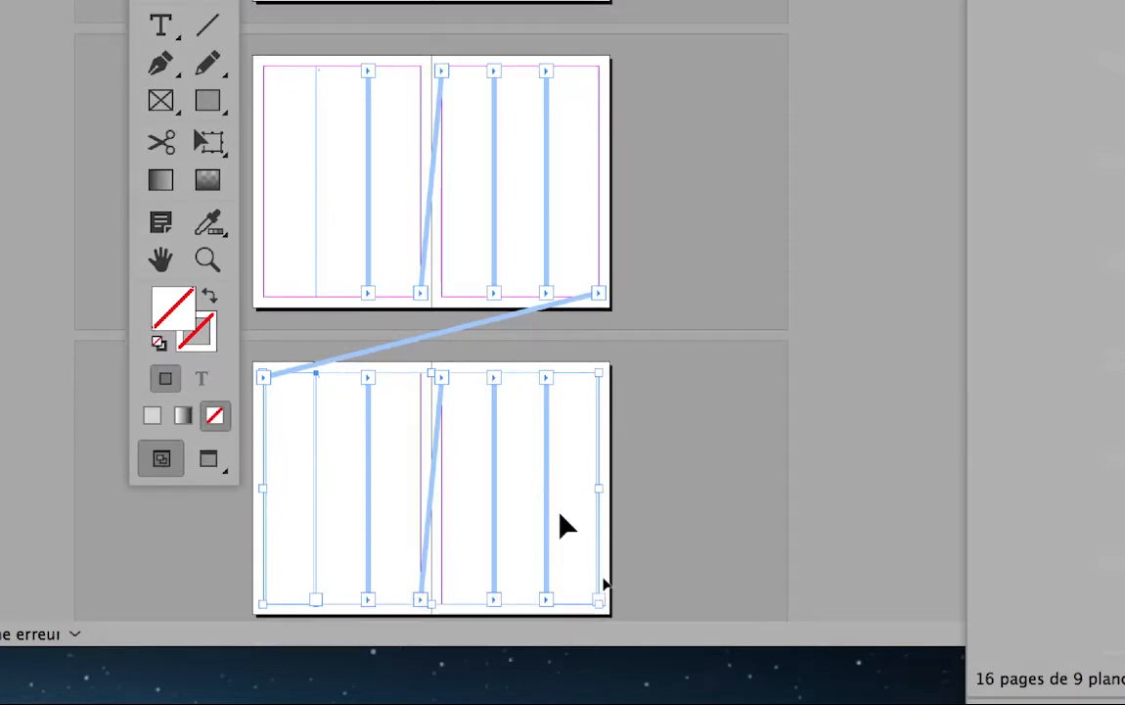
scroll(567, 527, "down", 2)
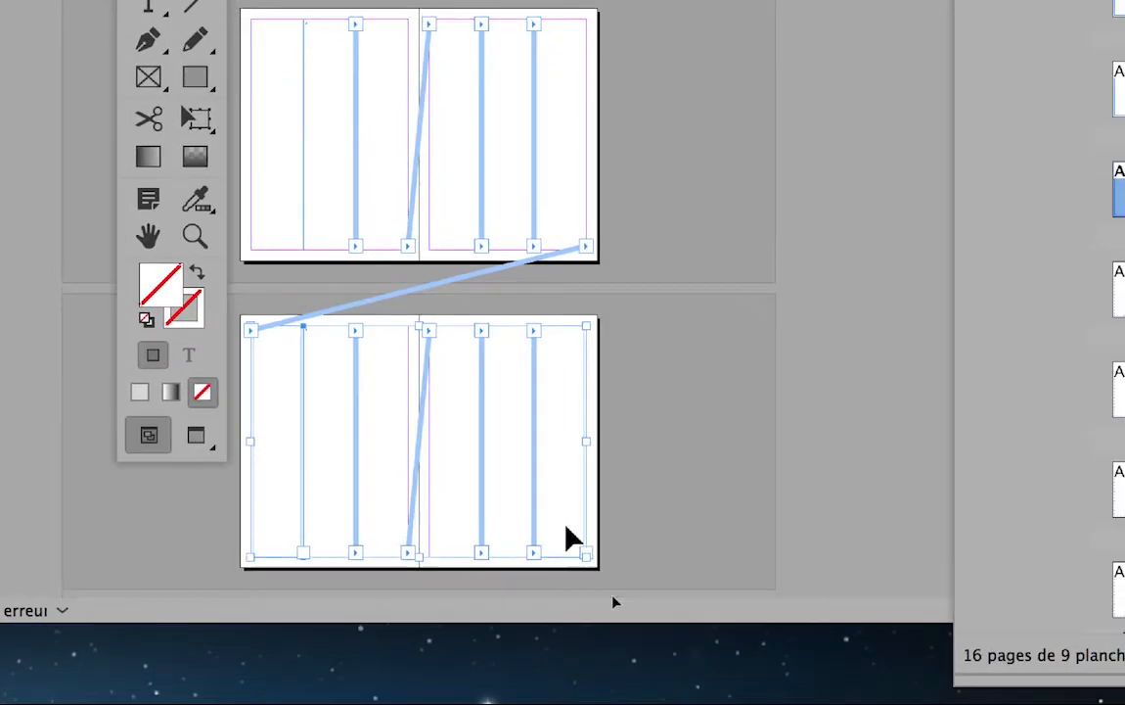
scroll(588, 532, "down", 2)
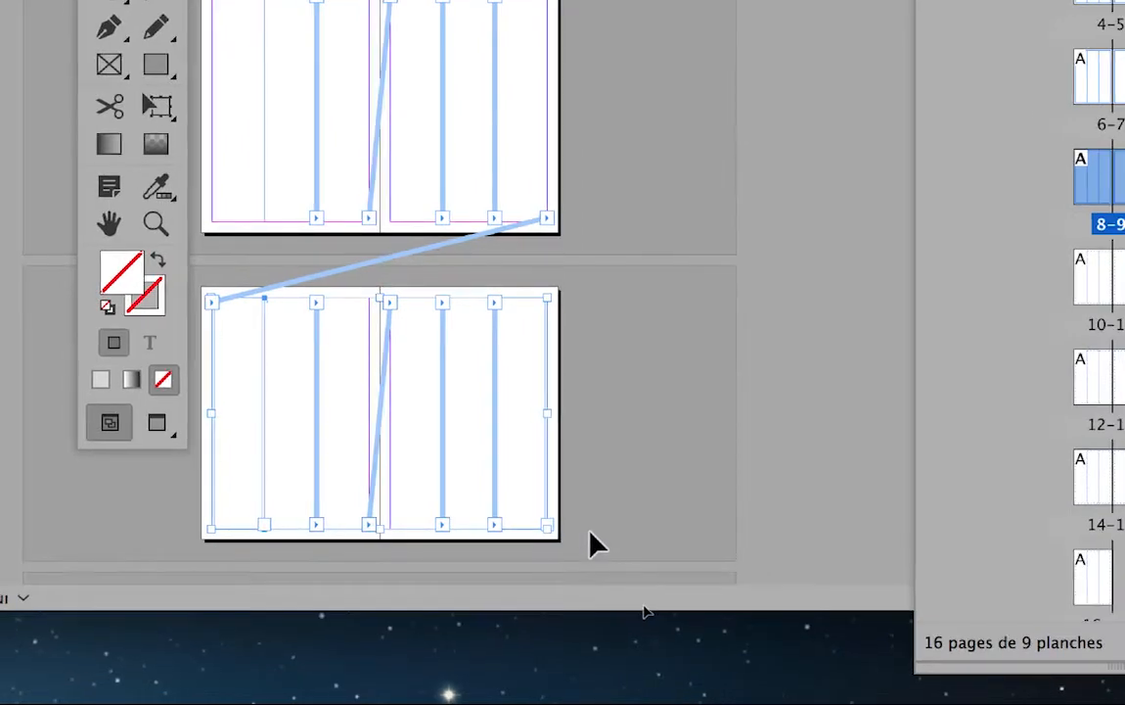
key("super+plus")
scroll(588, 529, "down", 1)
scroll(589, 533, "up", 3)
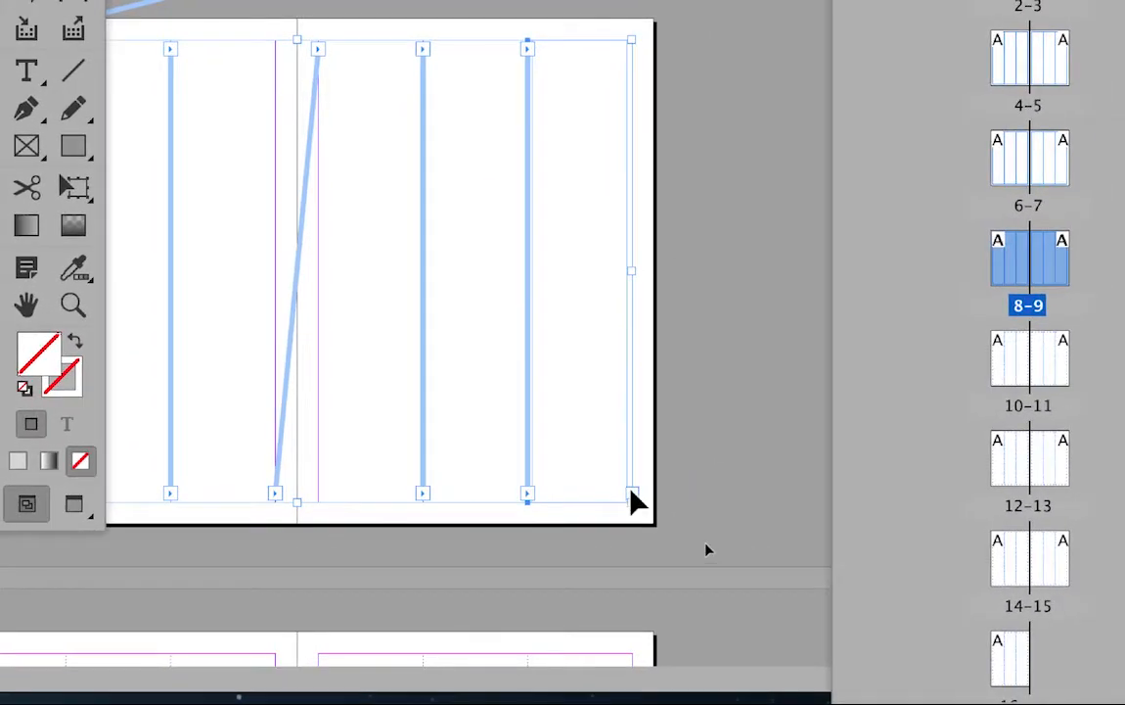
key("super+minus")
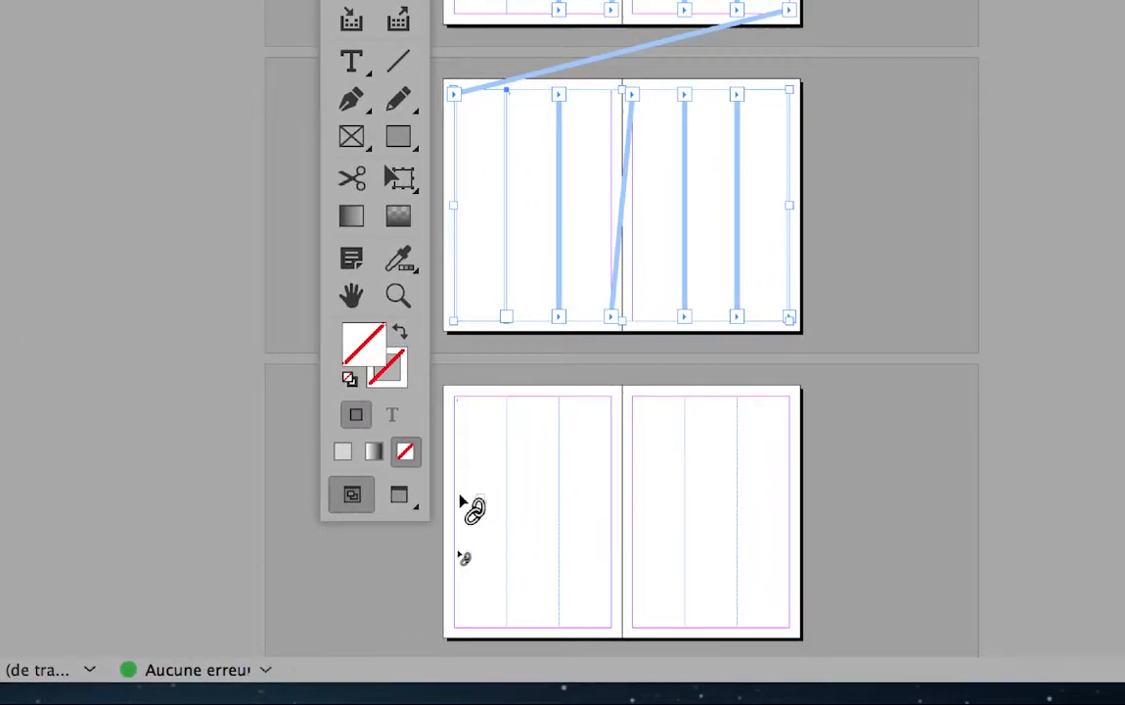
left_click(176, 510)
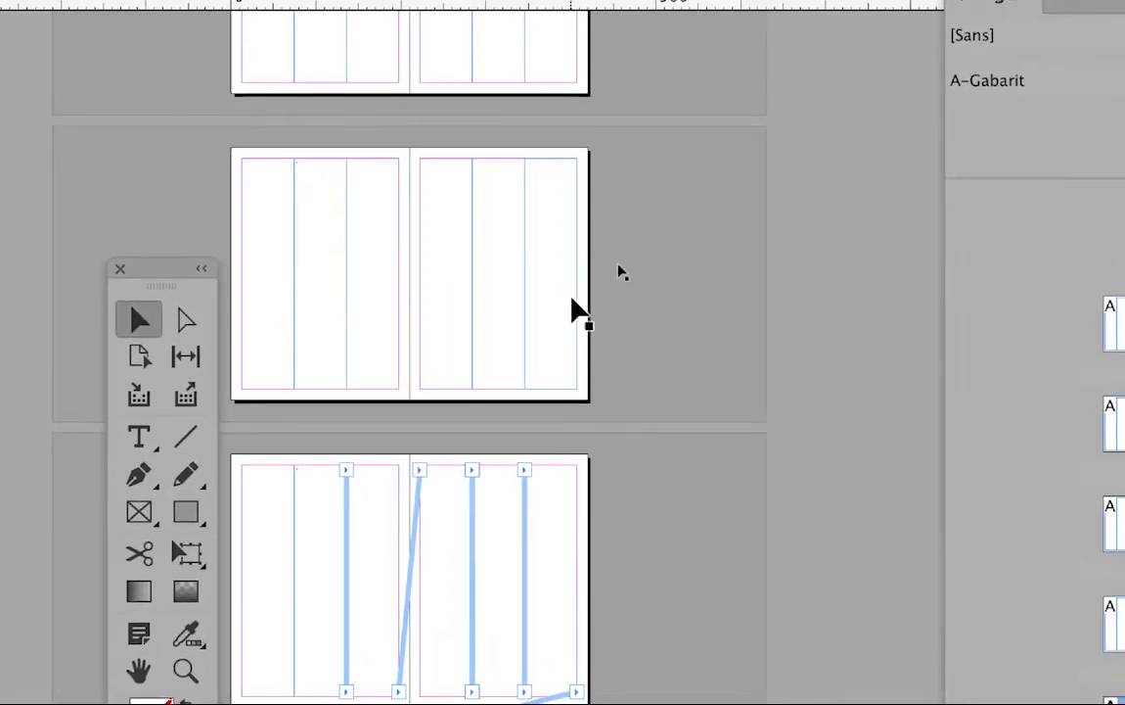
Step: Check the text threads between the spreads by selecting the last column frame on successive spreads, back to page 1 and forward again
left_click(570, 298)
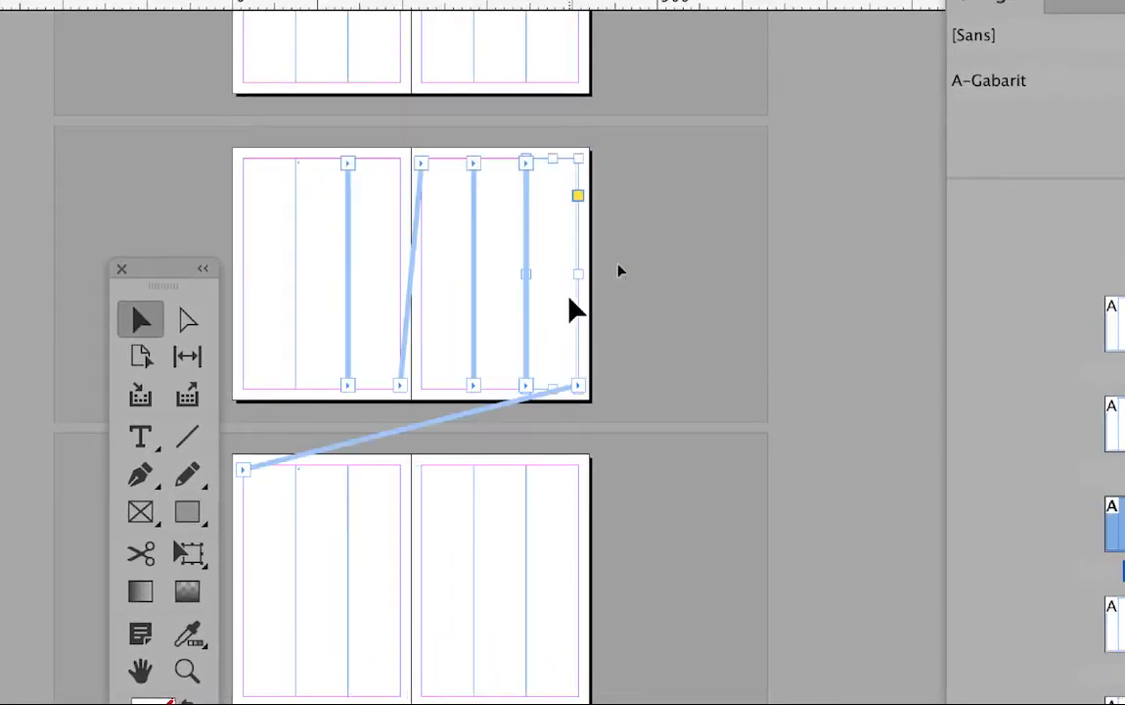
scroll(556, 49, "down", 5)
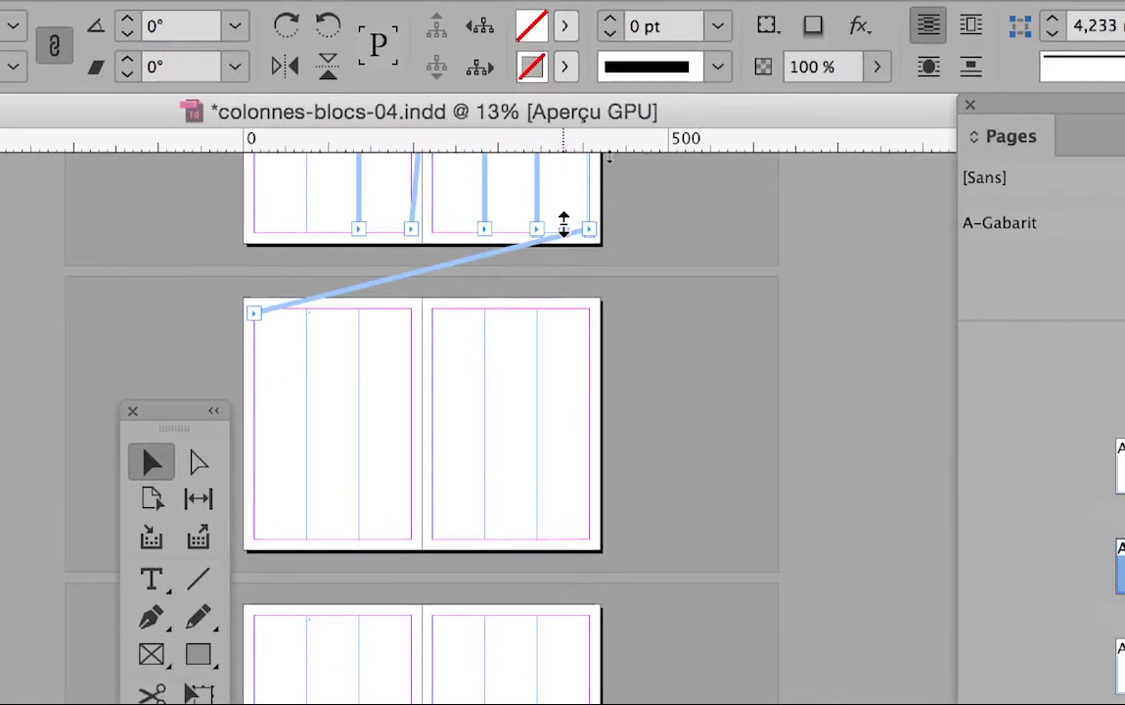
scroll(564, 223, "up", 3)
scroll(564, 235, "up", 6)
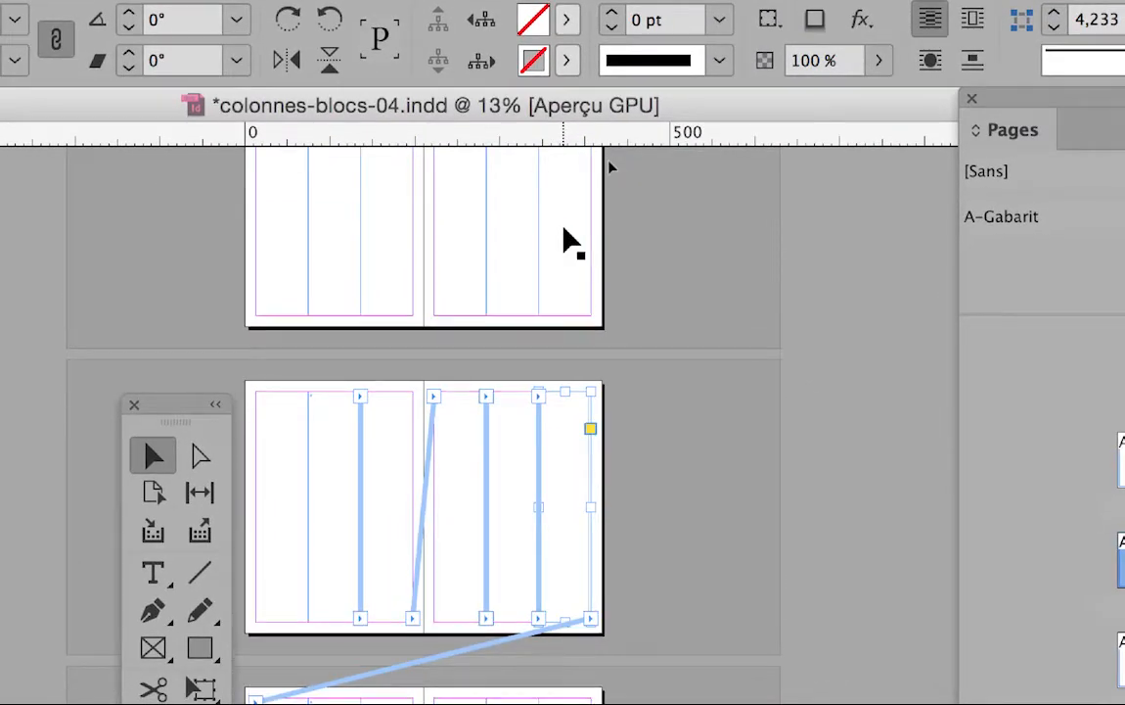
left_click(564, 229)
scroll(563, 229, "up", 6)
left_click(563, 229)
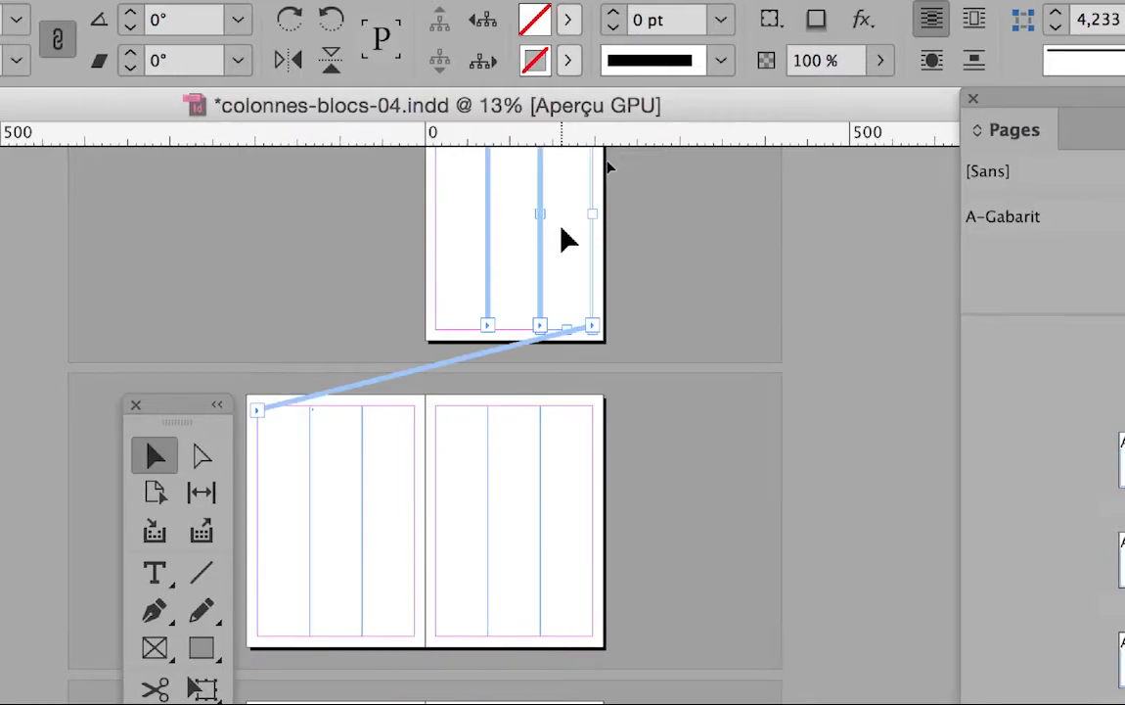
scroll(561, 229, "down", 1)
scroll(643, 570, "down", 5)
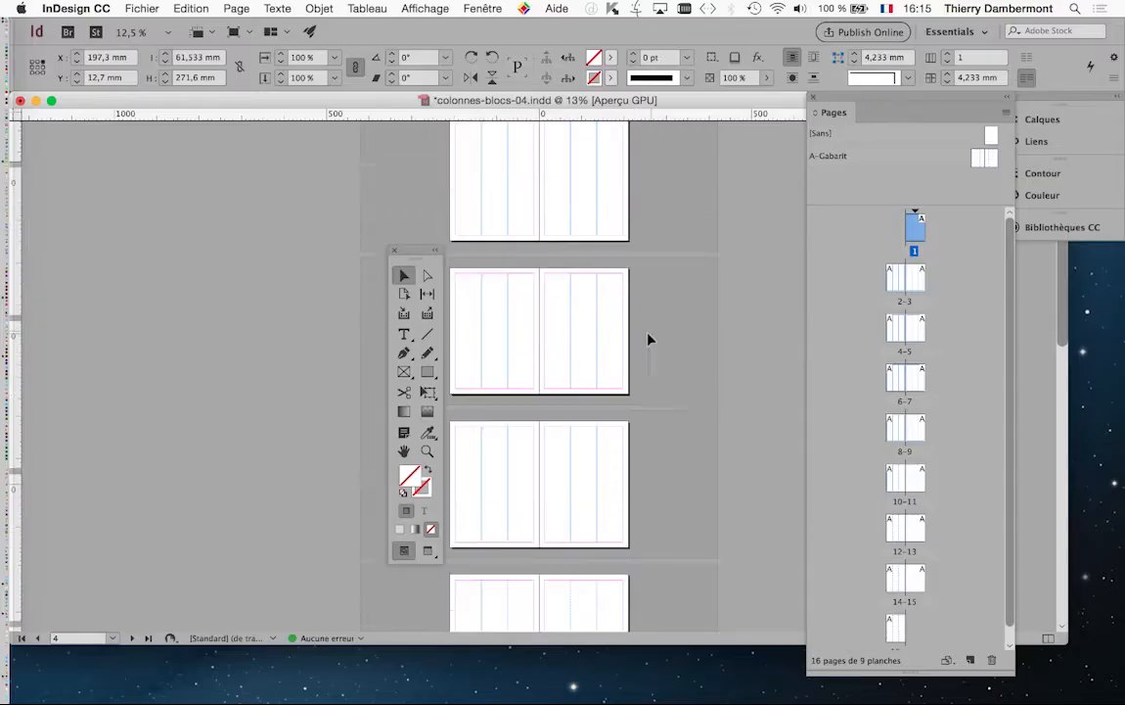
scroll(610, 447, "down", 8)
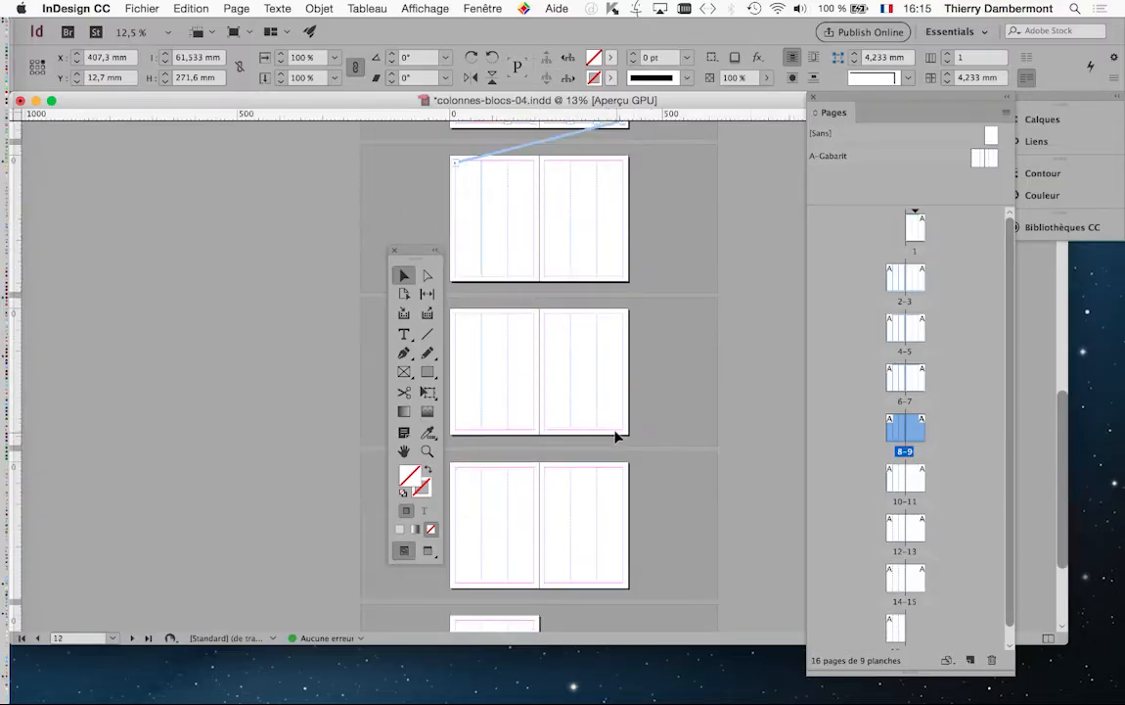
left_click(611, 404)
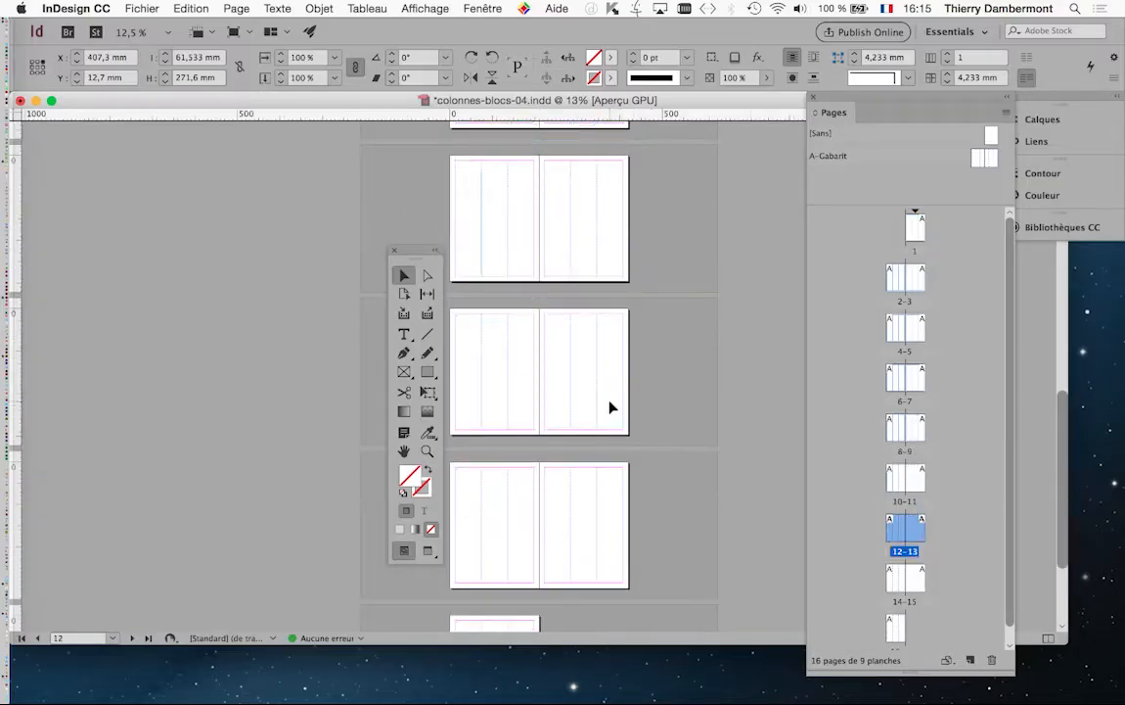
Step: Select all column frames on pages 10-11, move the toolbox off the pages, and thread page 11's last column to page 12's first
left_click(604, 242)
left_click(487, 355)
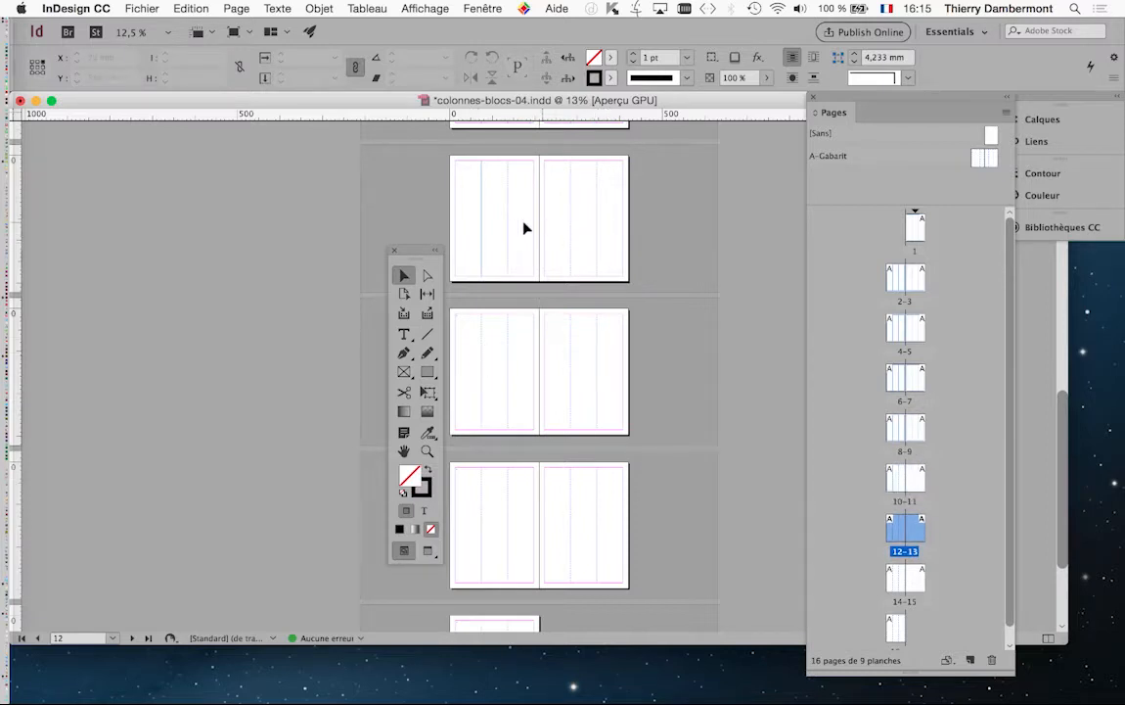
left_click(473, 229)
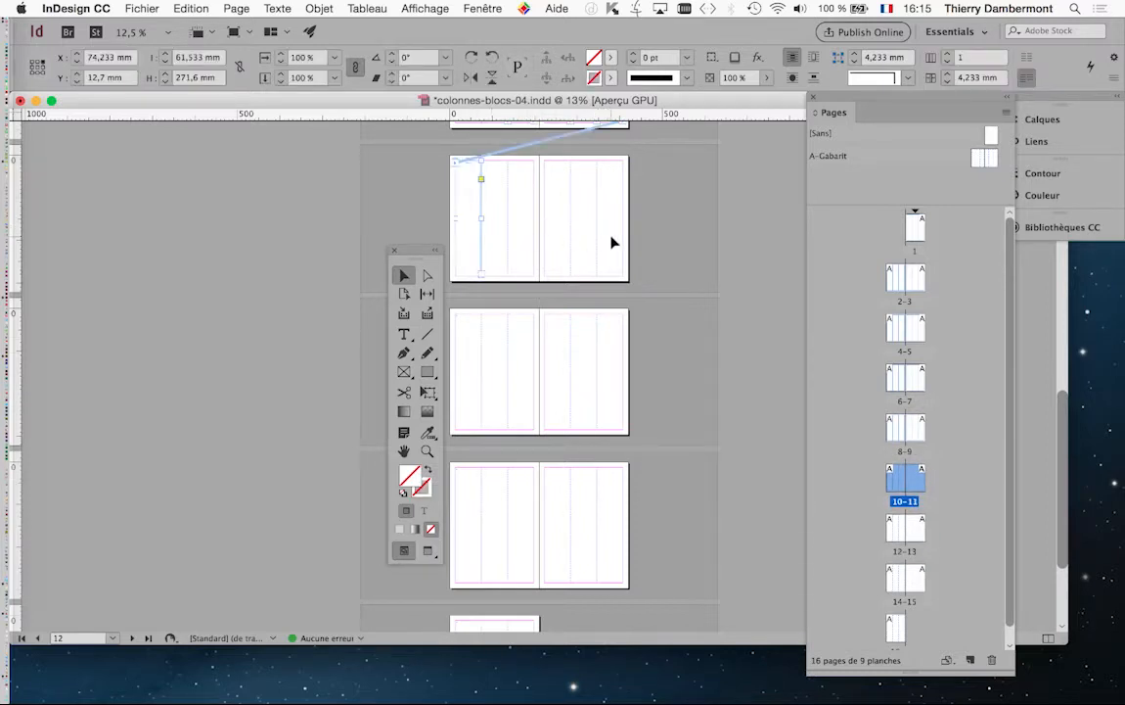
key("super+a")
key("super+equal")
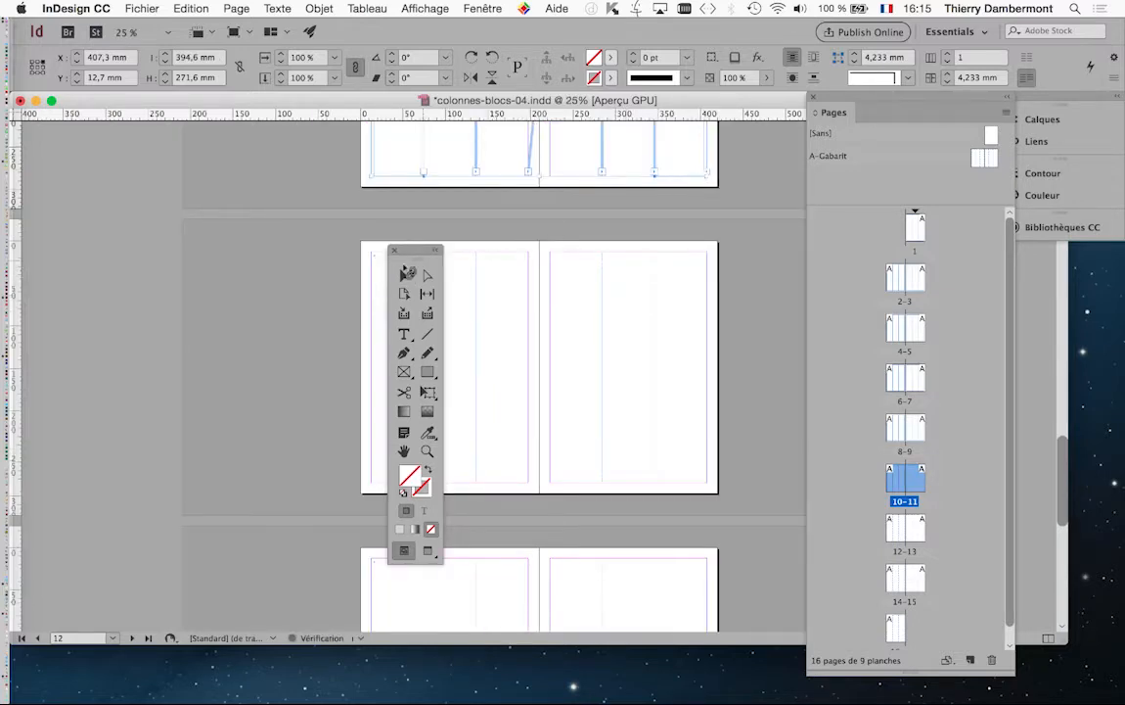
left_click_drag(411, 253, 270, 256)
left_click(370, 313)
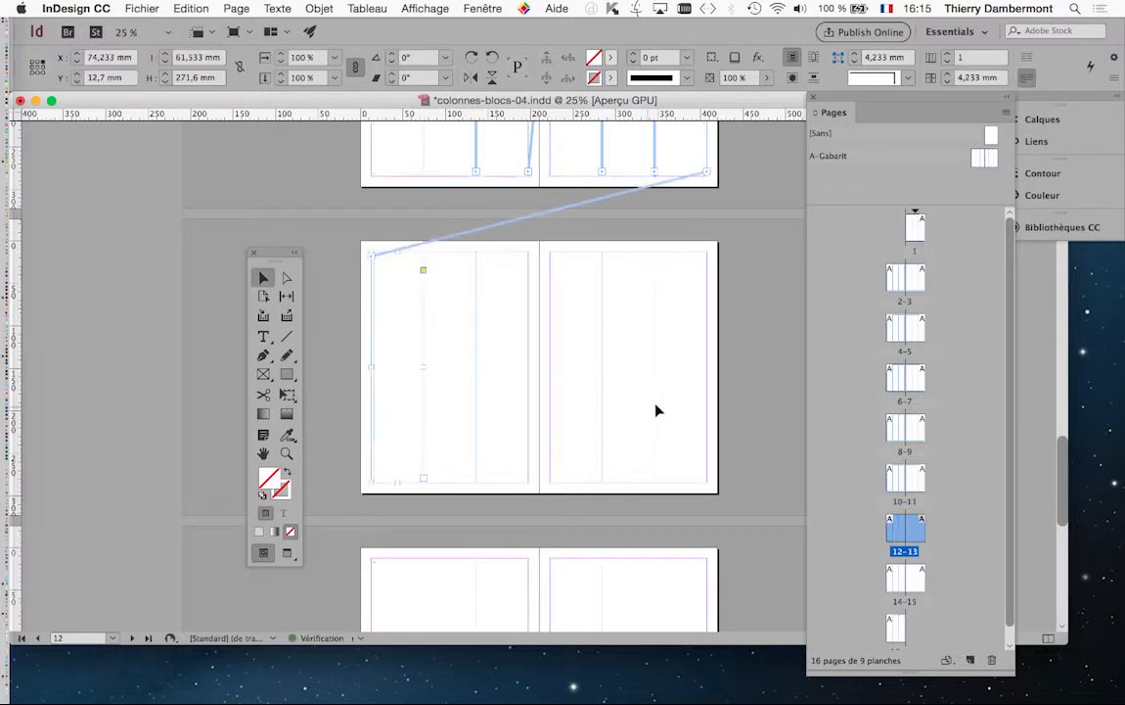
Step: Select all column frames on pages 12-13 and thread the last column on page 13 to the first column on page 14
key("super+a")
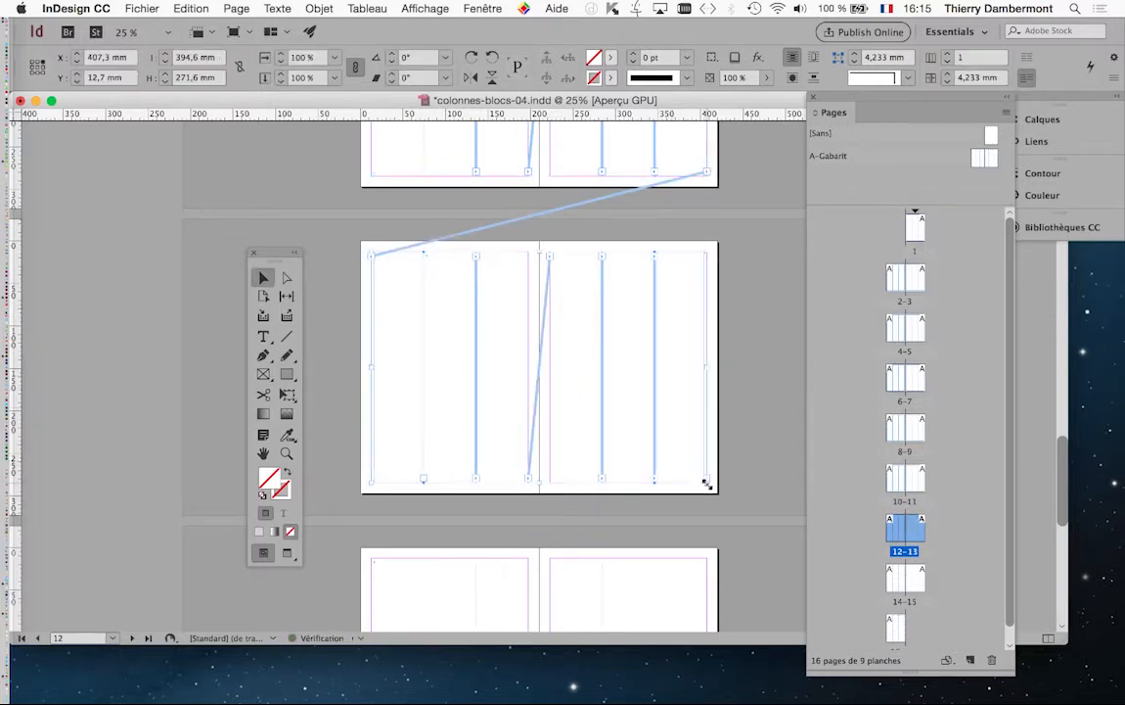
scroll(662, 448, "down", 5)
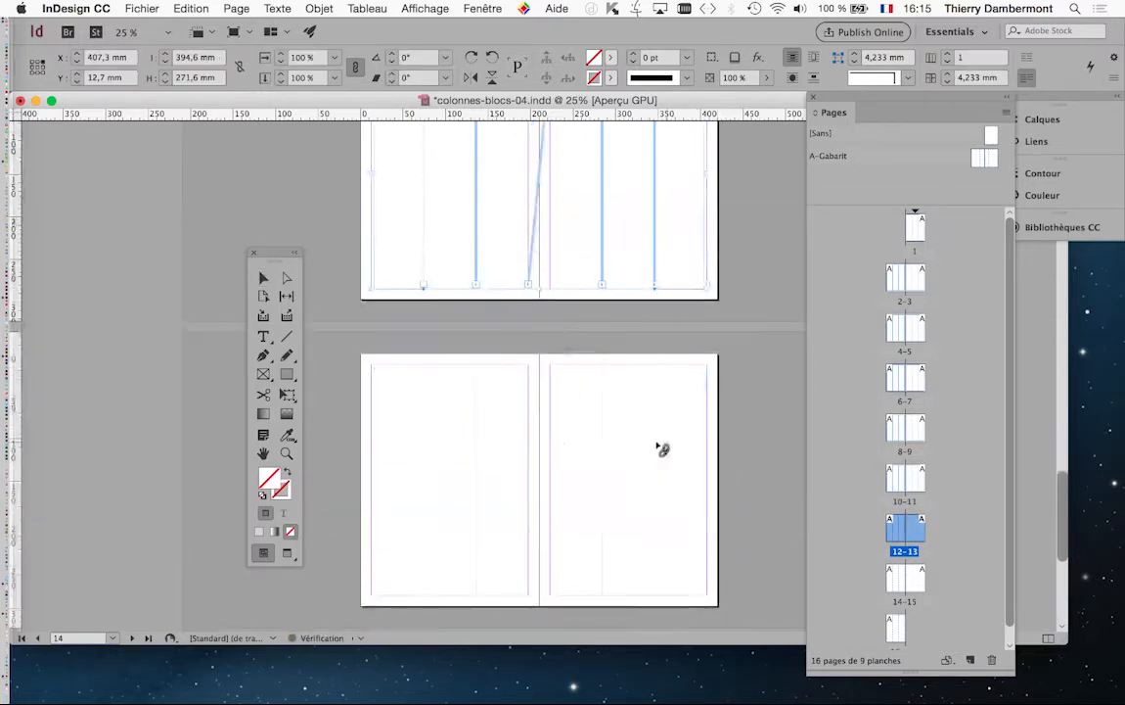
left_click(400, 445)
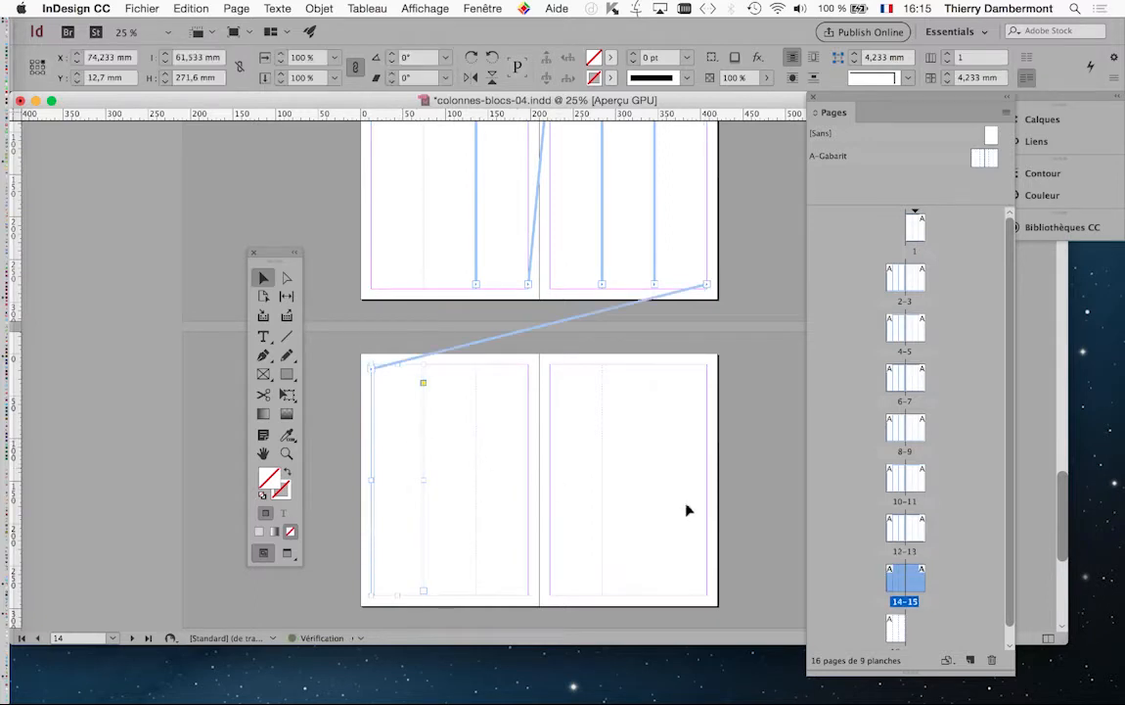
Step: Select all column frames on pages 14-15 and thread the last column on page 15 to the first column on page 16
key("super+a")
scroll(720, 510, "down", 2)
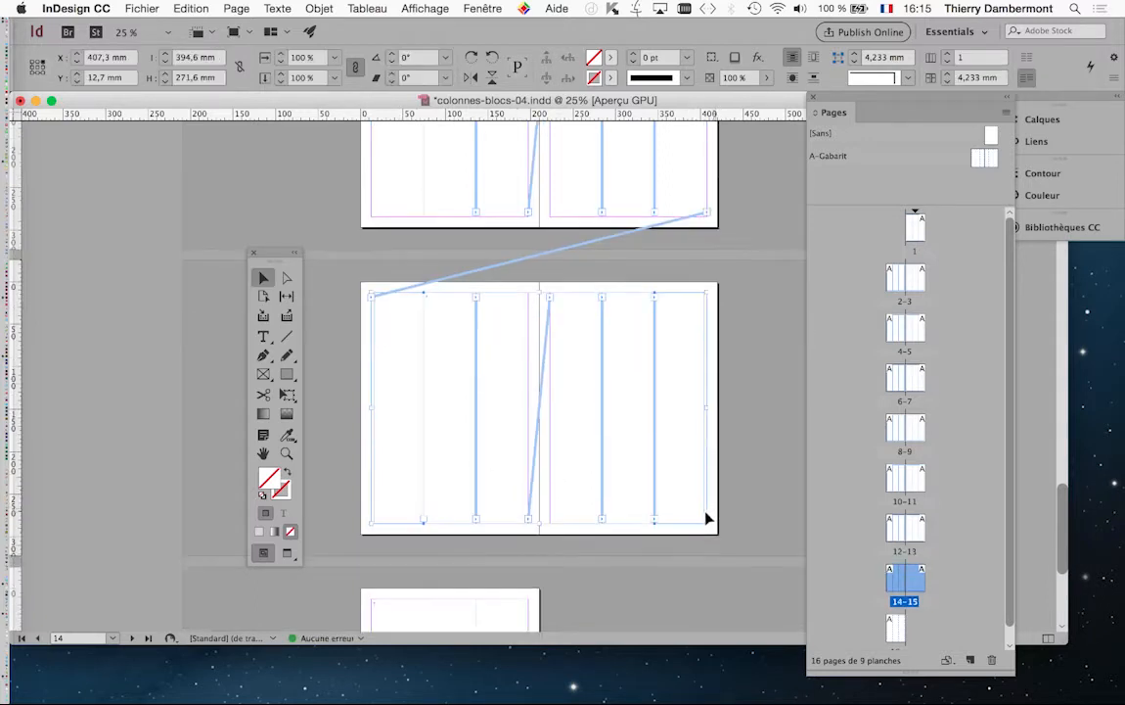
scroll(700, 515, "down", 2)
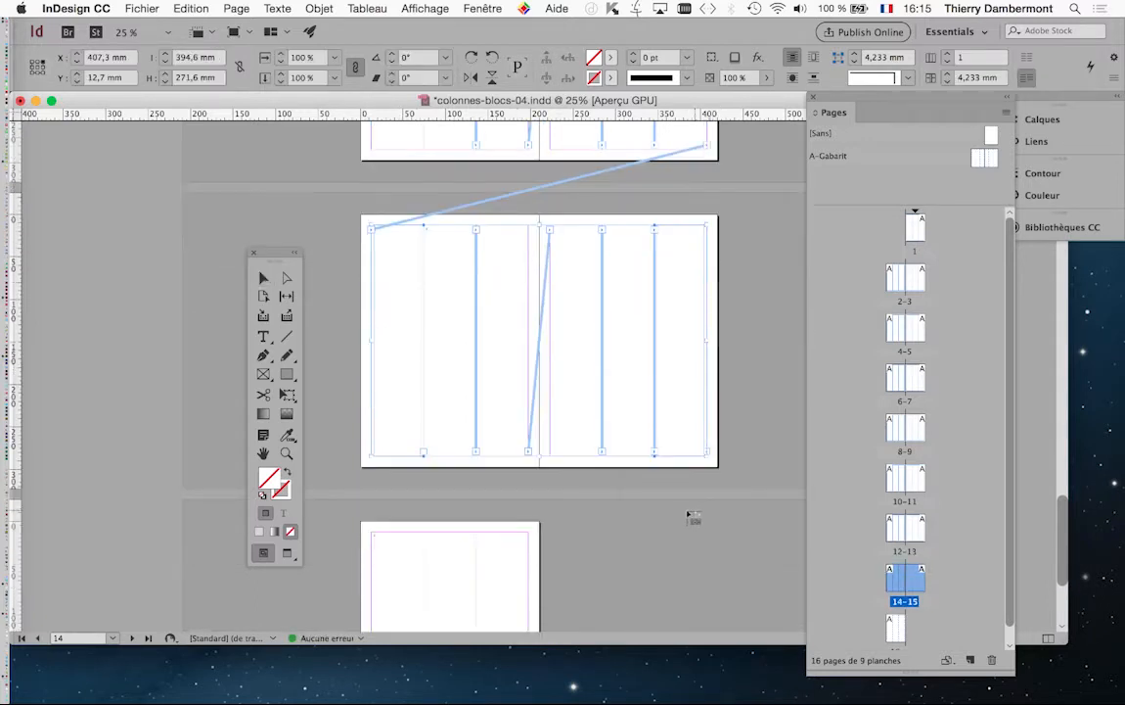
scroll(681, 517, "down", 1)
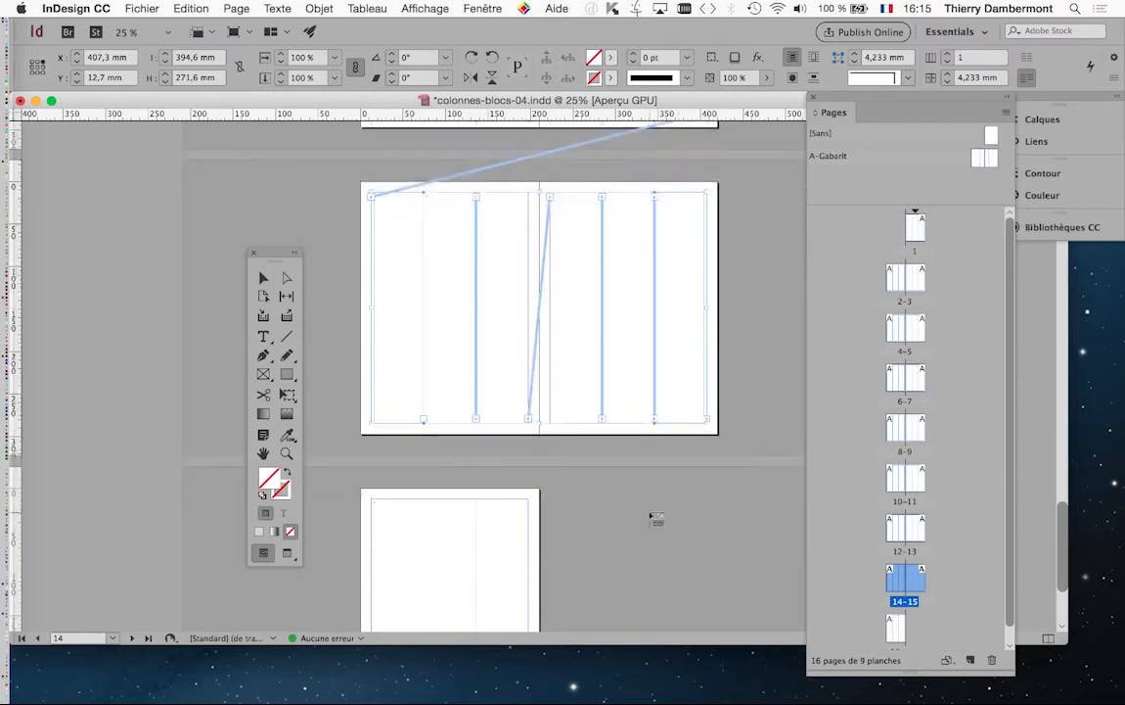
left_click(393, 542)
key("super+minus")
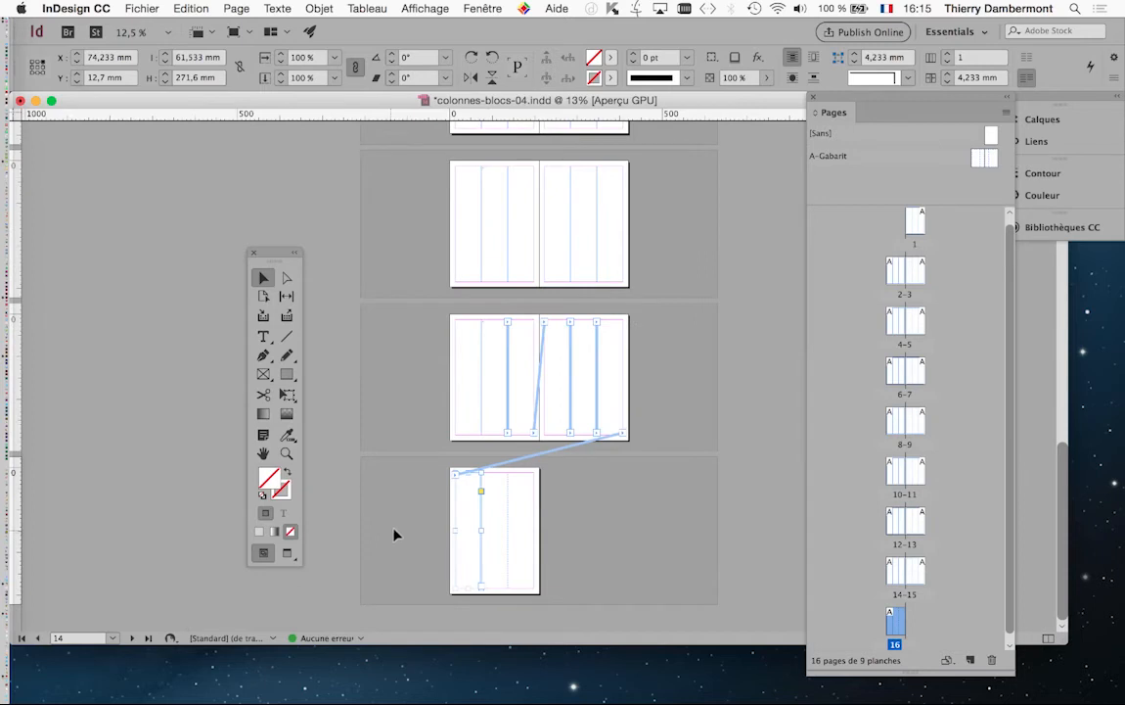
Step: Select the last column frames on pages 13 and 11 in turn to check their threads to the following spreads
scroll(421, 402, "up", 1)
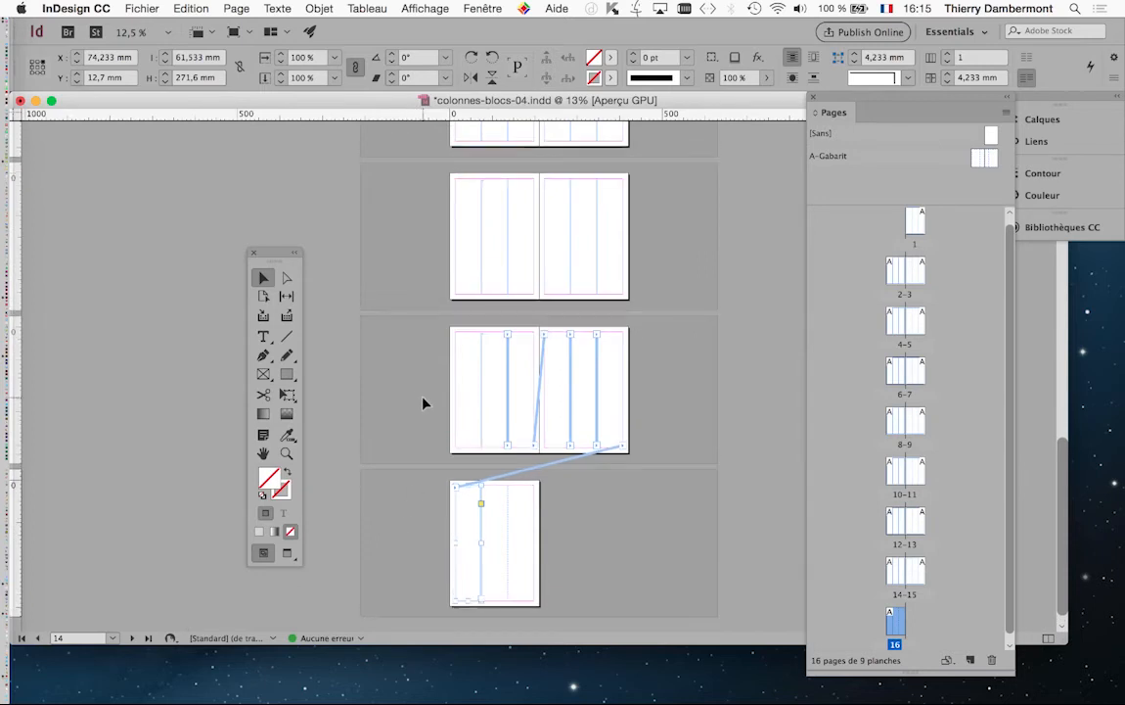
left_click(613, 285)
scroll(606, 293, "up", 6)
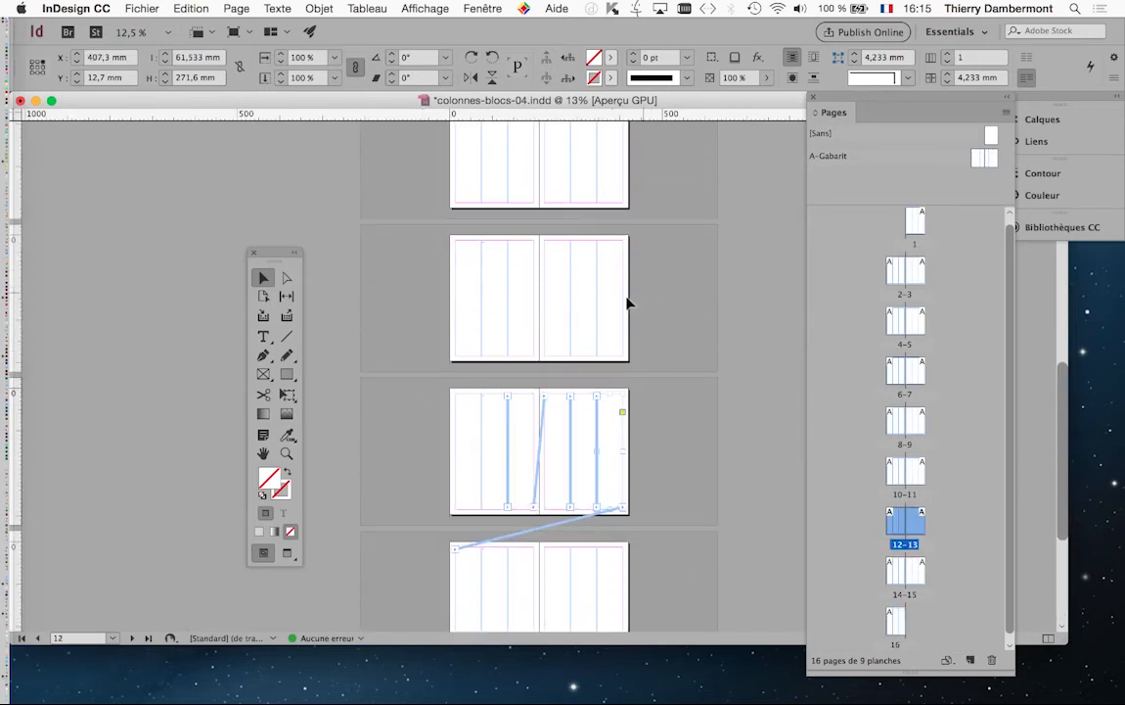
scroll(602, 313, "up", 8)
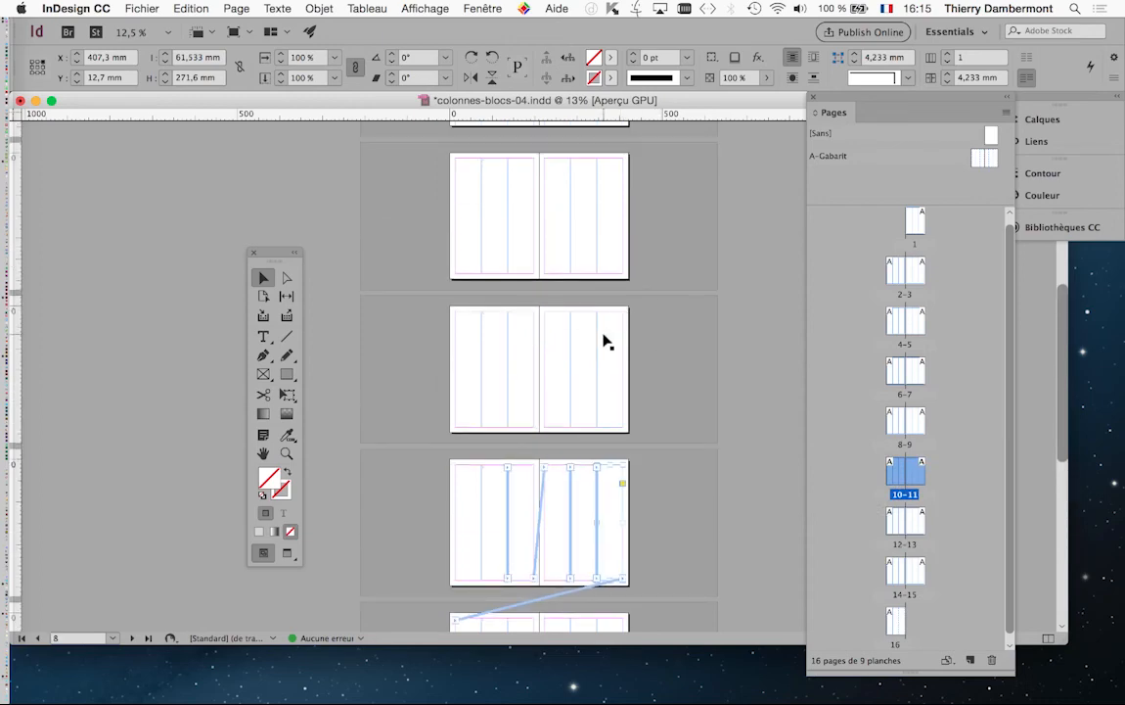